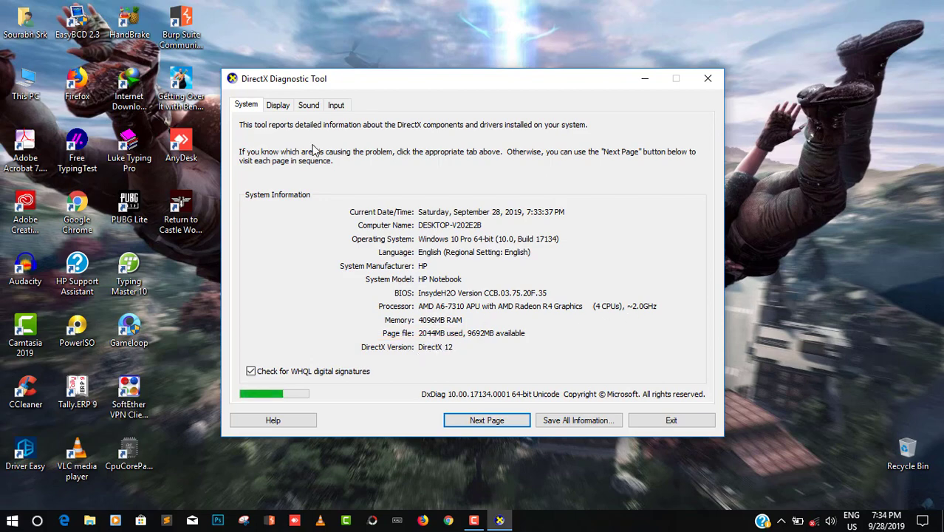
Review the Display, Sound, Input and System pages of the DirectX Diagnostic Tool, and exit it.
left_click(279, 106)
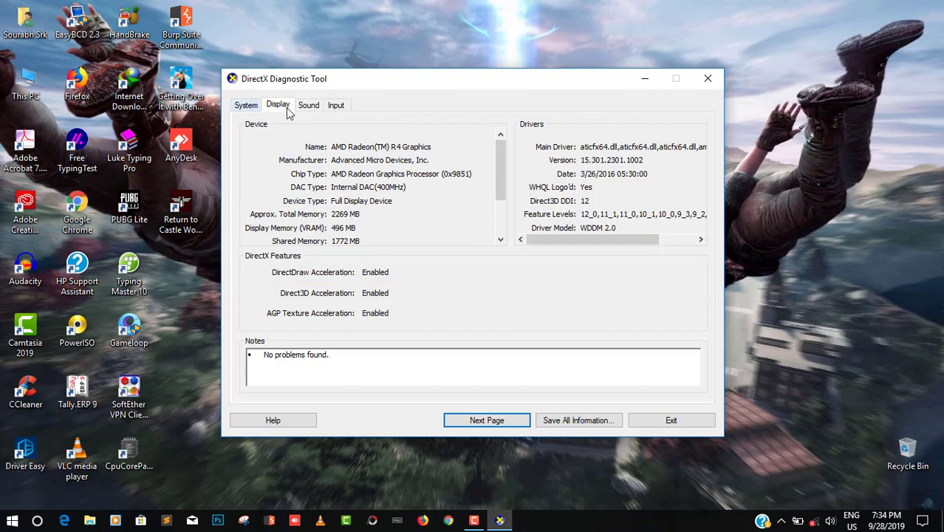
left_click(310, 108)
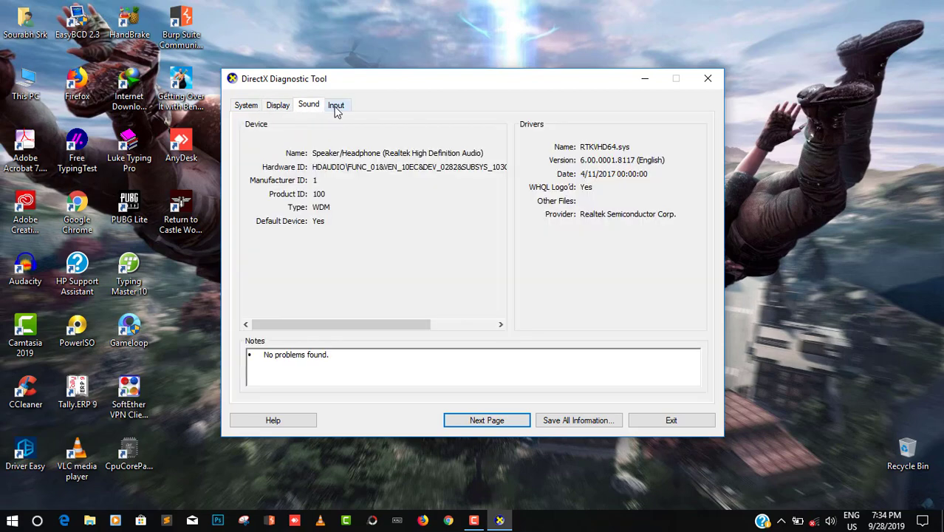
left_click(336, 107)
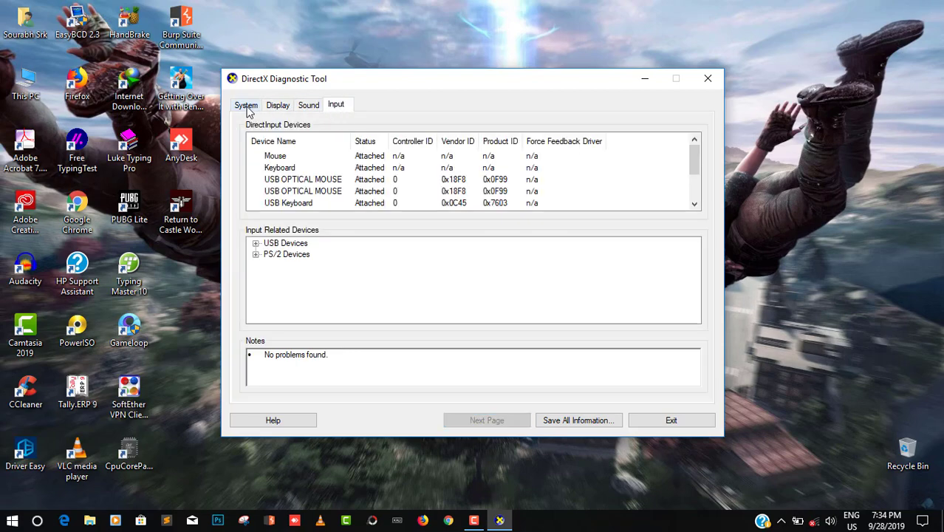
left_click(246, 105)
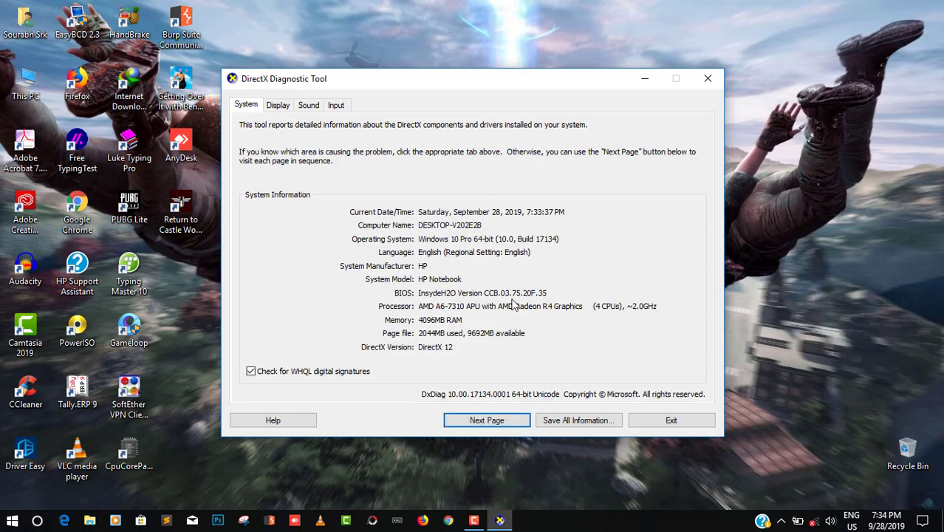
left_click(681, 421)
right_click(507, 203)
left_click(524, 243)
right_click(481, 219)
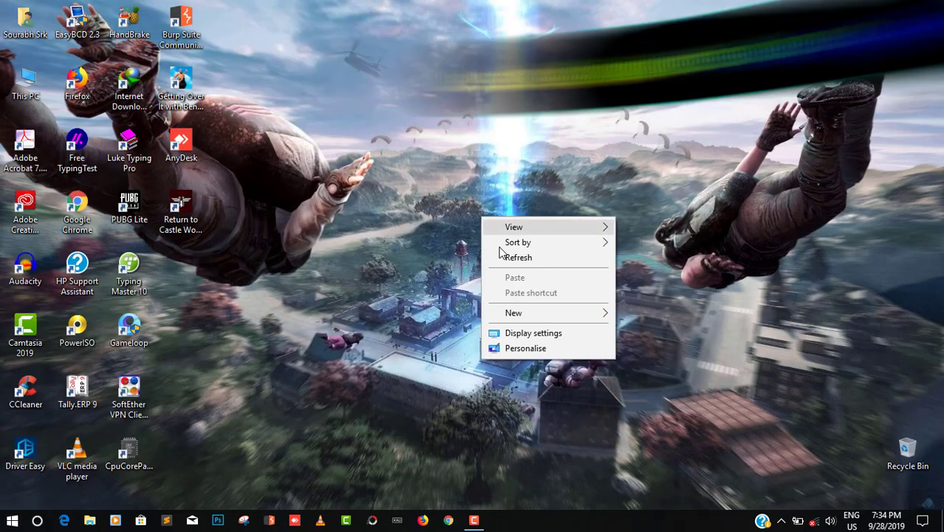
left_click(517, 257)
right_click(516, 244)
left_click(533, 286)
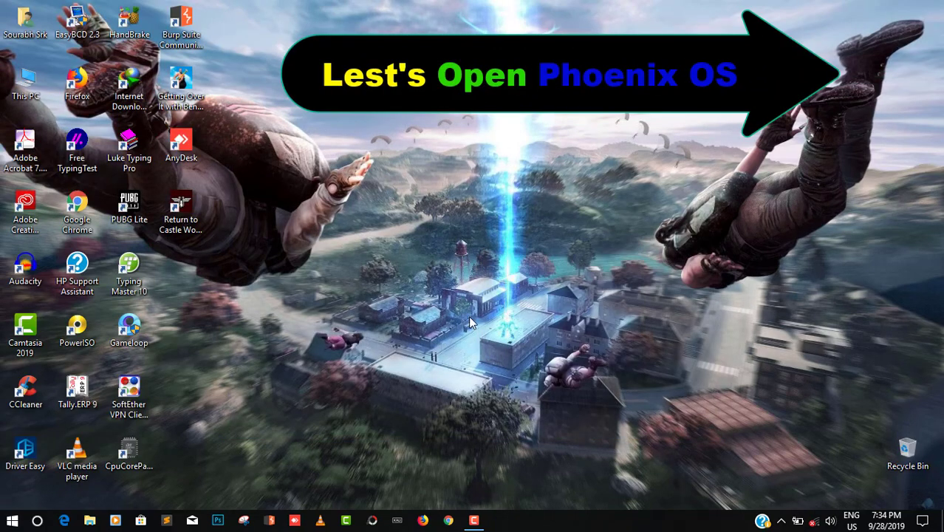
Restart the computer from Windows into Phoenix OS.
left_click(14, 517)
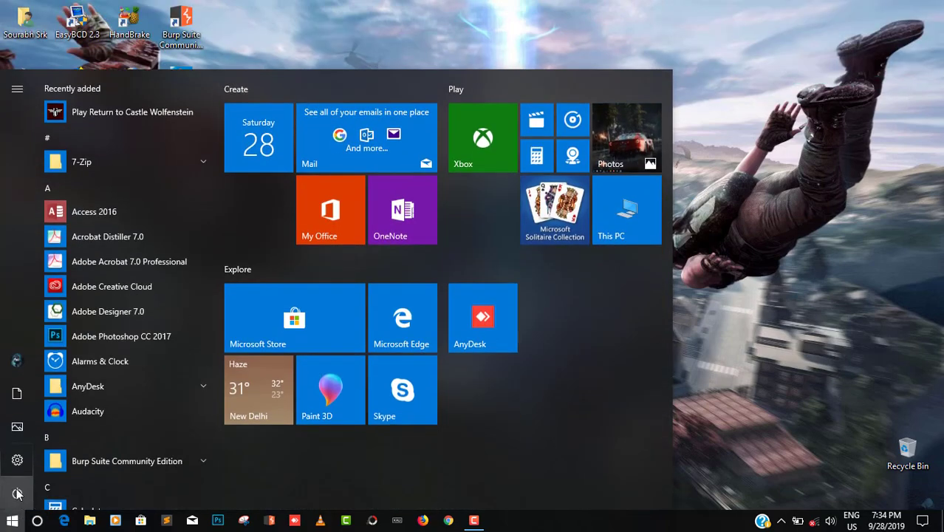
left_click(17, 493)
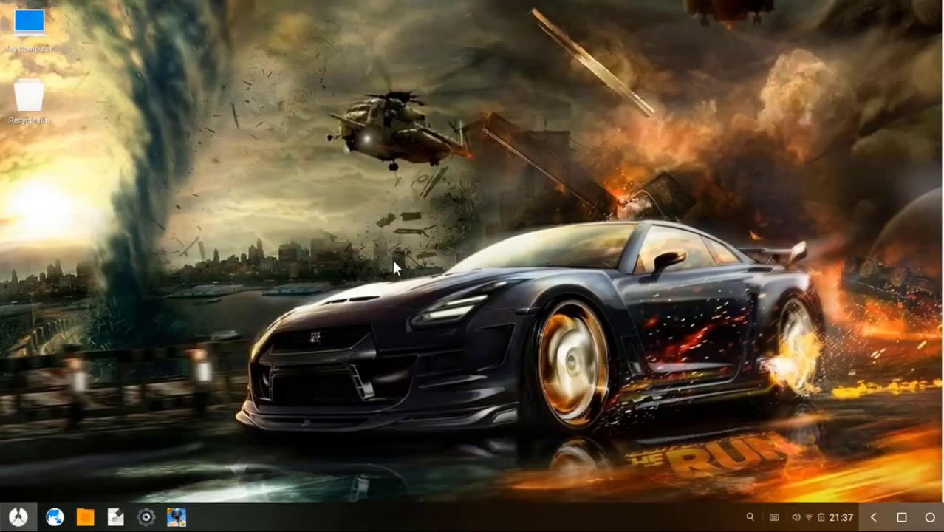
right_click(398, 269)
left_click(432, 359)
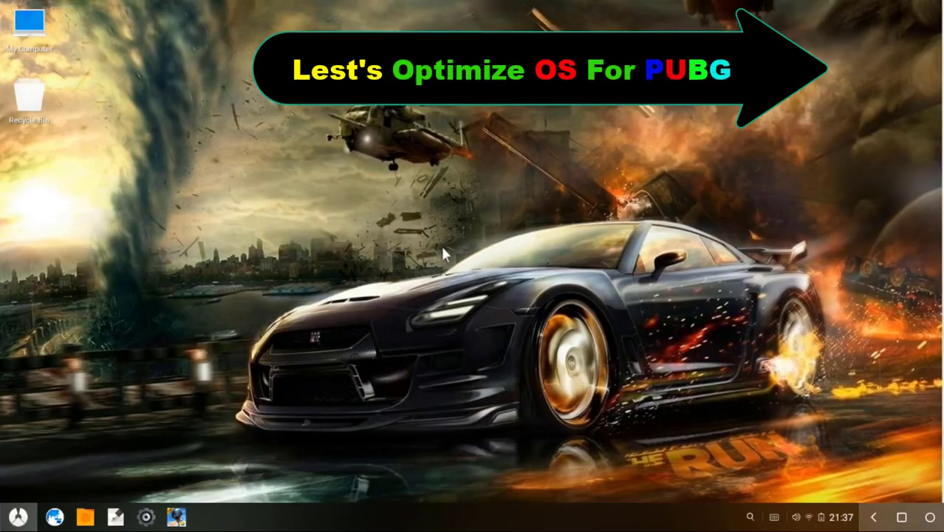
right_click(479, 229)
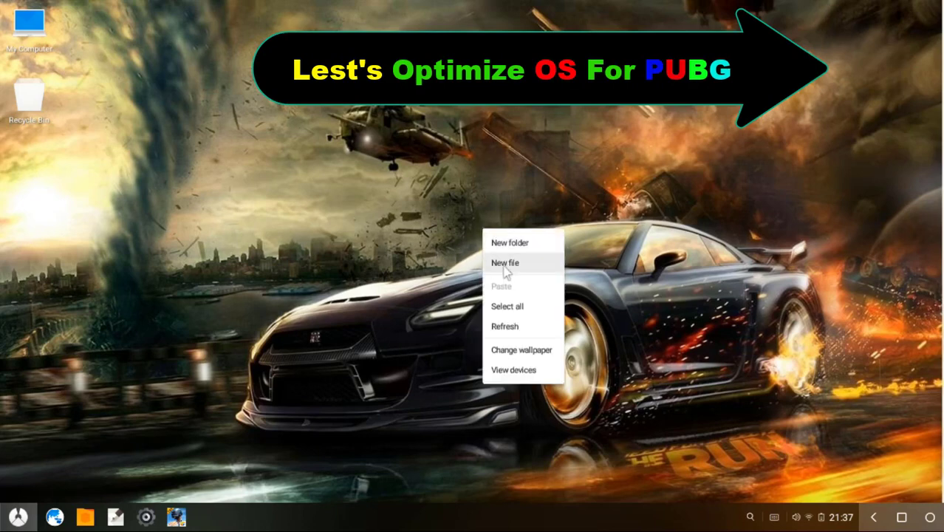
left_click(511, 327)
right_click(472, 275)
left_click(495, 373)
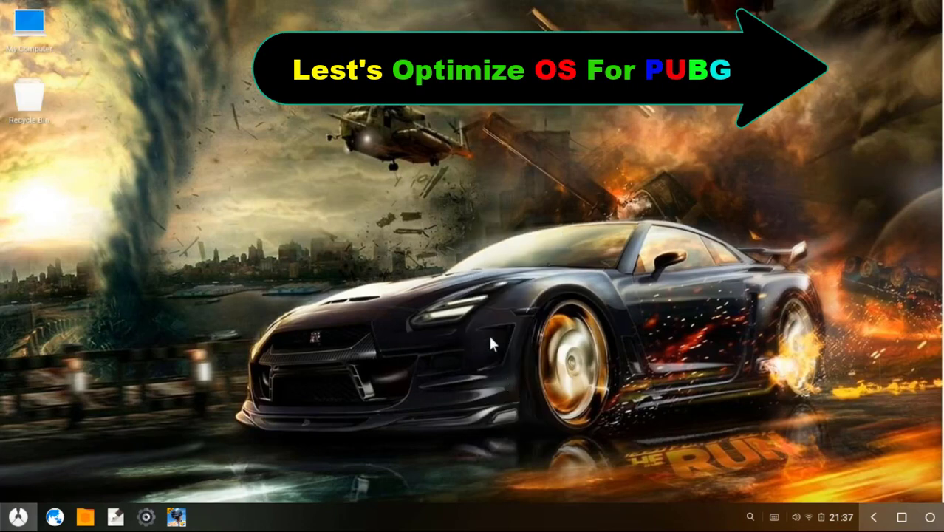
right_click(473, 294)
left_click(509, 392)
right_click(418, 325)
left_click(445, 418)
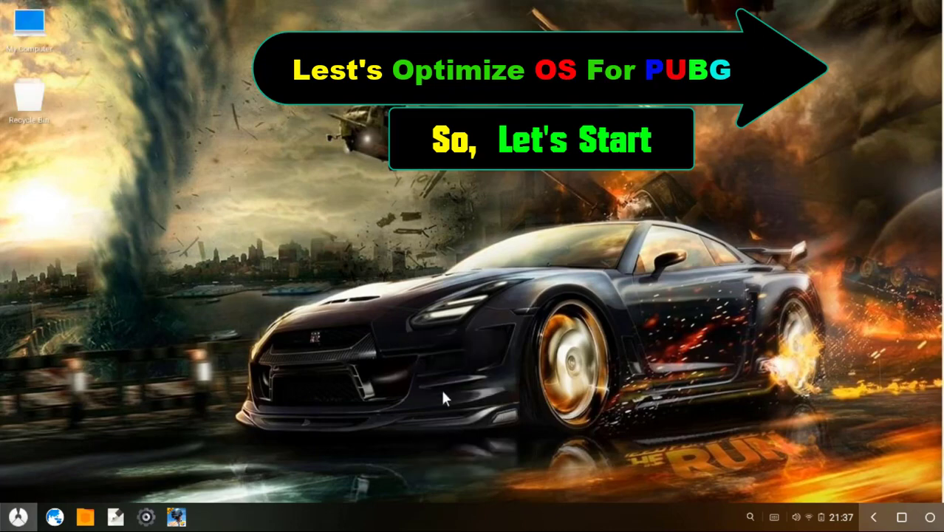
right_click(438, 340)
left_click(466, 442)
right_click(437, 340)
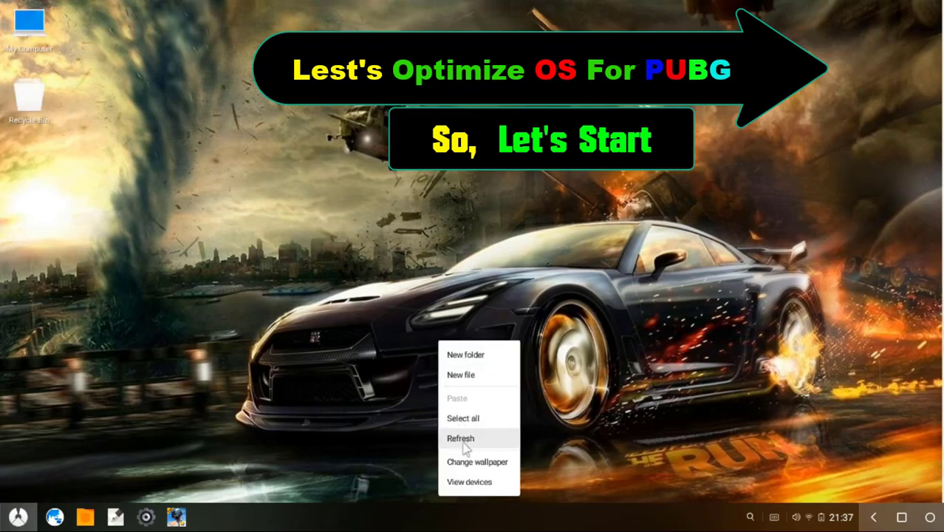
left_click(459, 439)
right_click(444, 341)
left_click(467, 439)
right_click(432, 340)
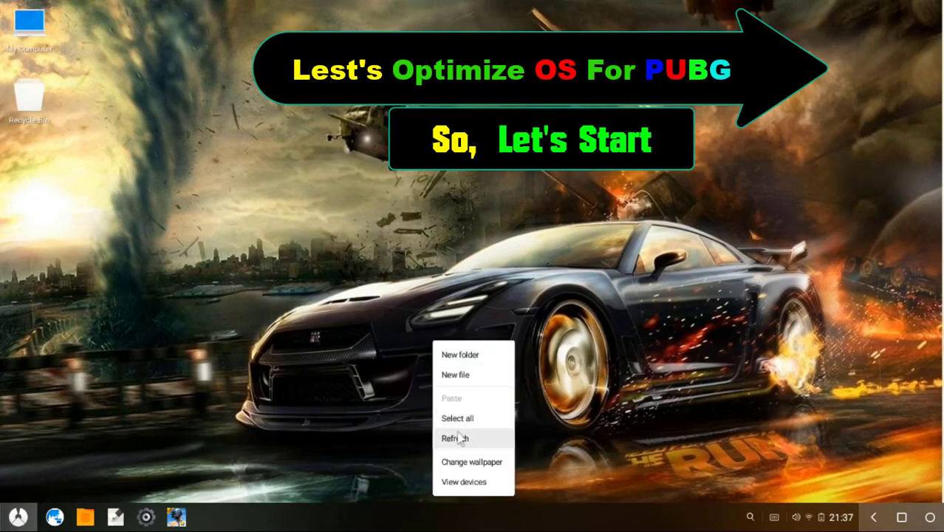
left_click(458, 437)
right_click(448, 337)
left_click(480, 433)
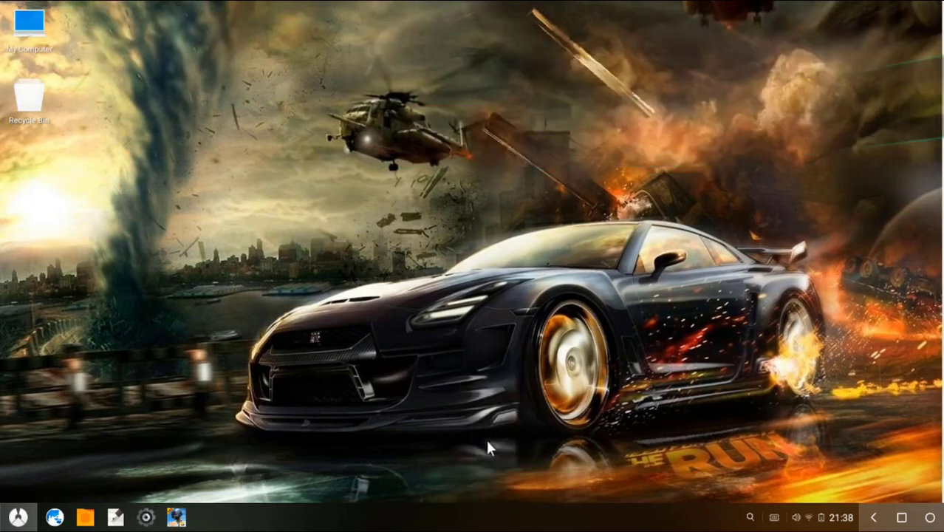
left_click(19, 517)
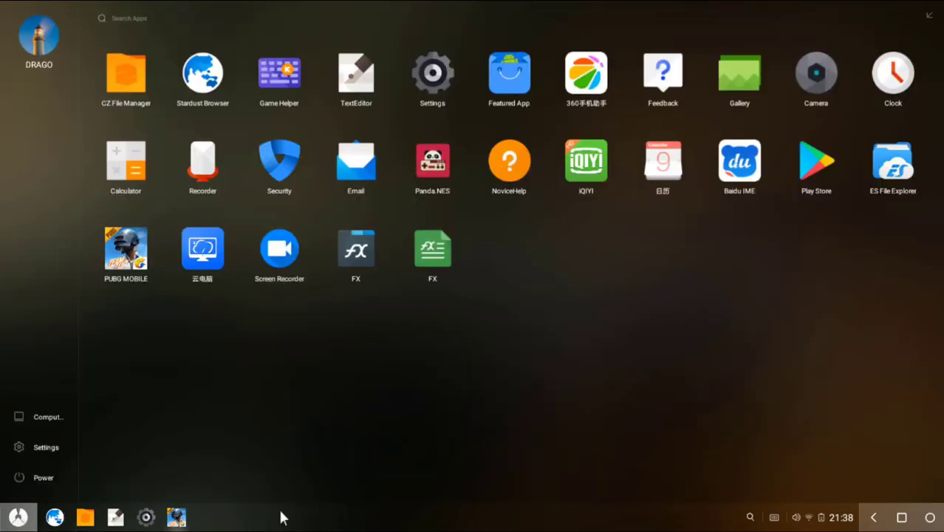
left_click(360, 261)
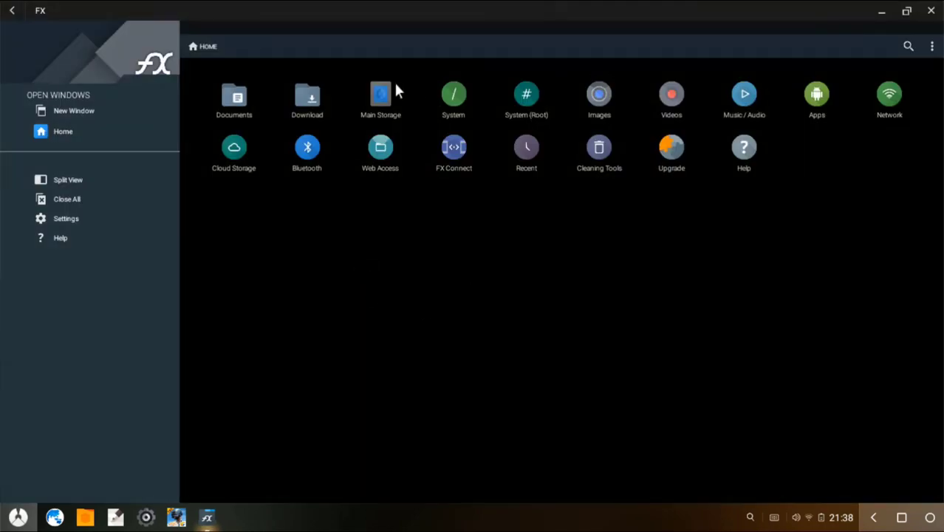
left_click(381, 96)
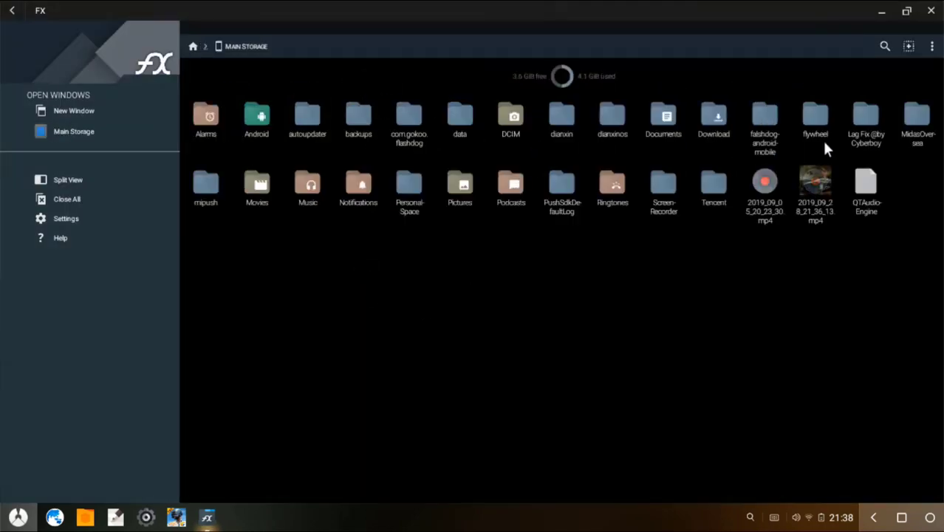
left_click(868, 117)
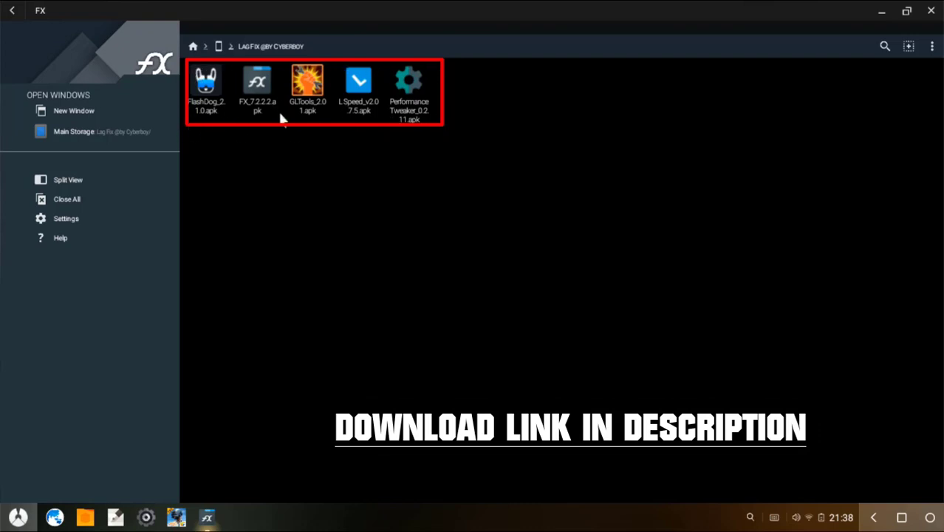
Install Performance Tweaker from Performance Tweaker_0.2.11.apk, with the package installer reduced to a smaller window.
left_click(410, 95)
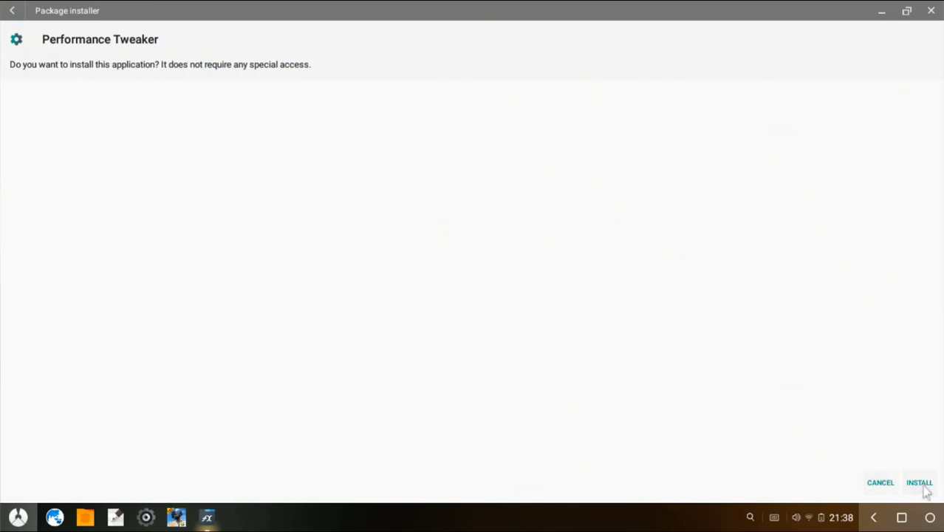
left_click(820, 517)
key("Escape")
left_click(920, 483)
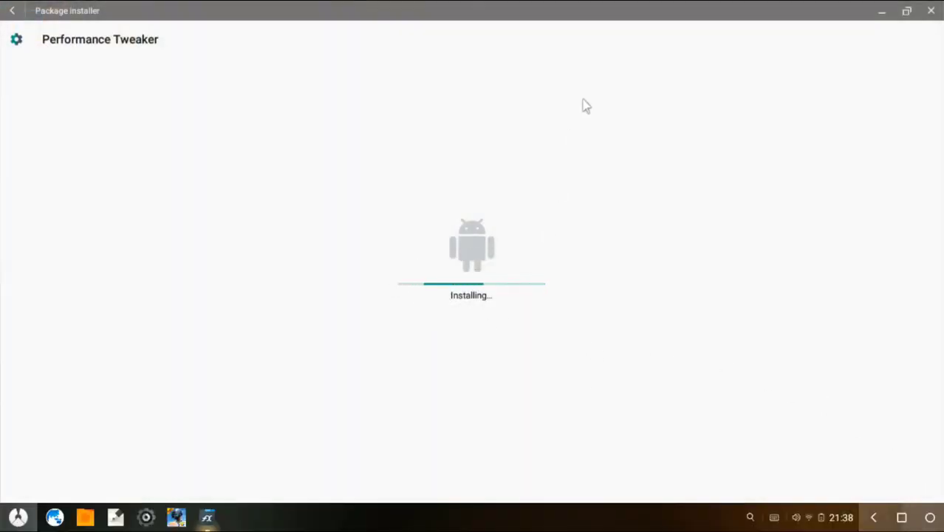
left_click_drag(618, 17, 579, 32)
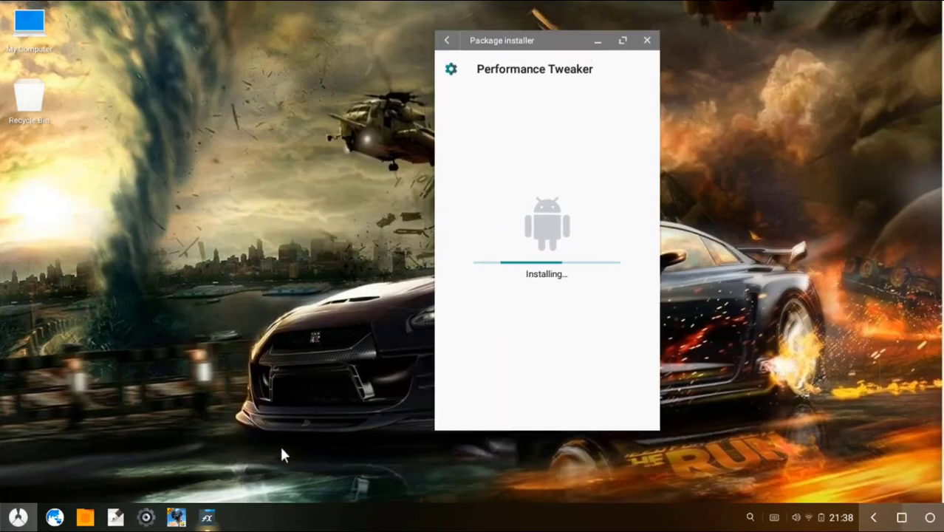
left_click(214, 520)
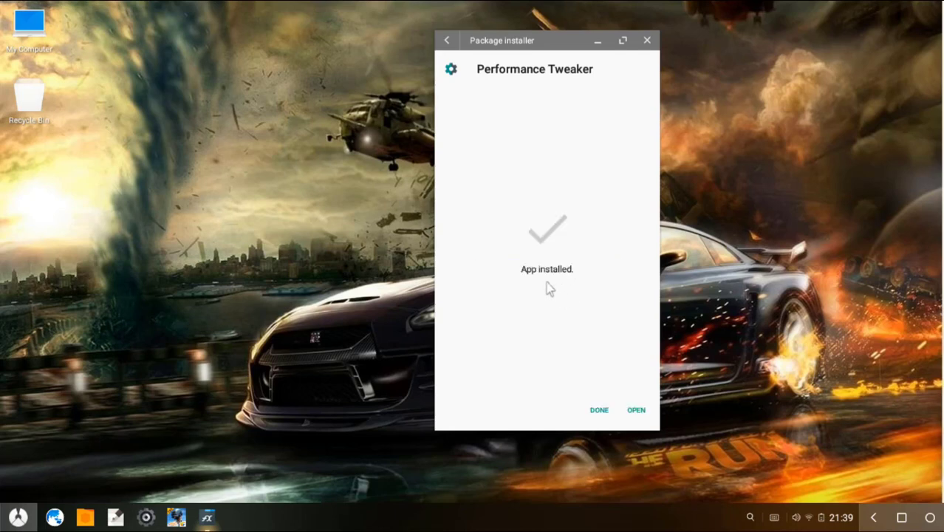
Launch the installed Performance Tweaker with FX minimised, and allow its Superuser request with "Remember choice forever".
left_click(637, 413)
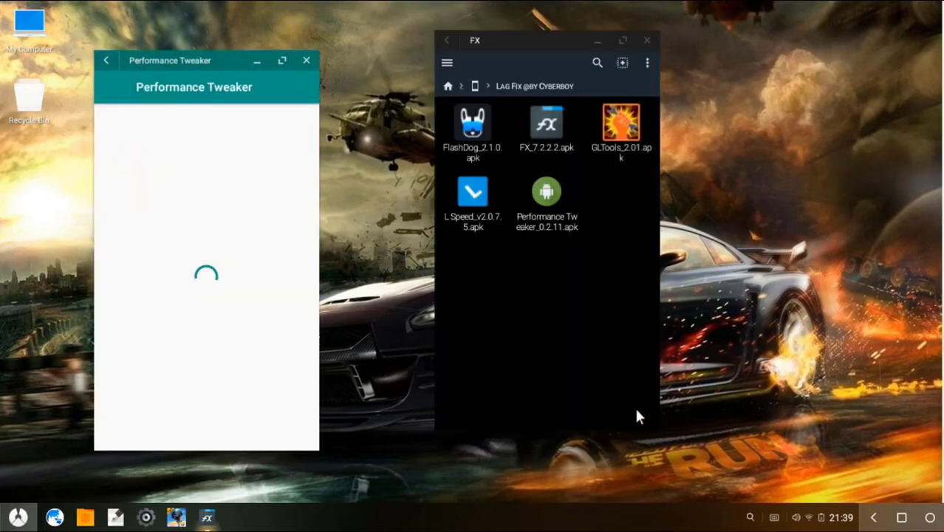
left_click(623, 40)
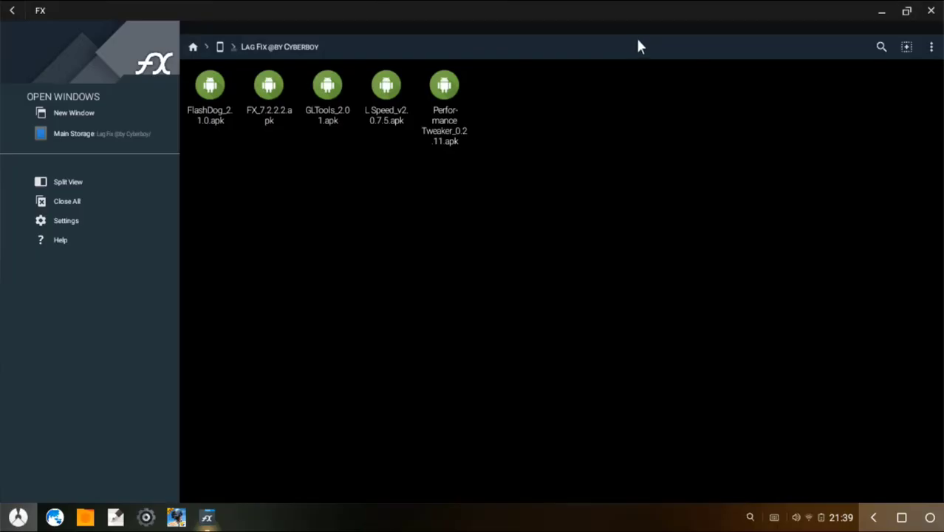
left_click(884, 12)
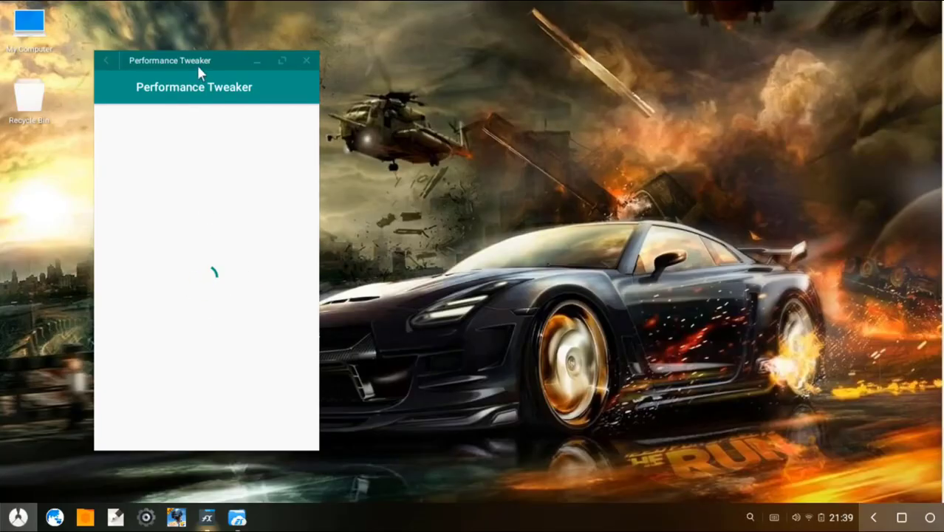
left_click_drag(201, 65, 454, 53)
left_click(297, 182)
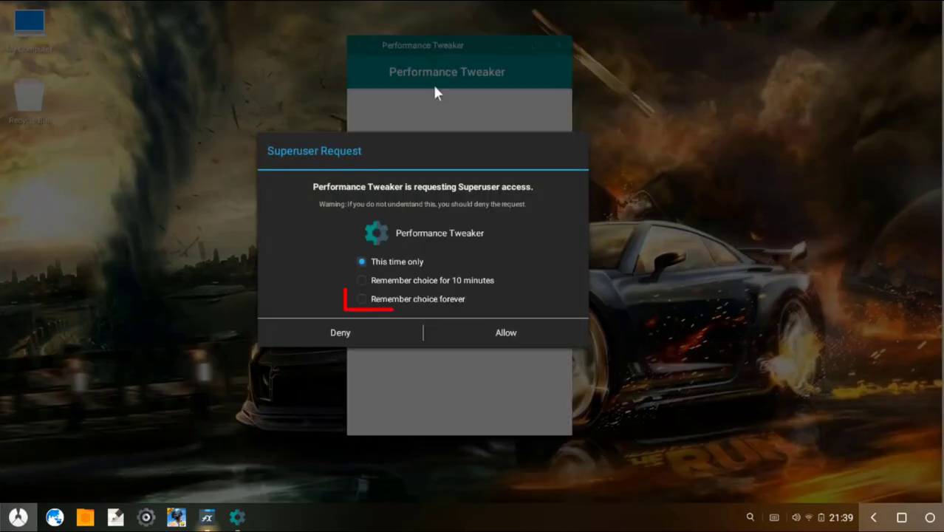
left_click(377, 300)
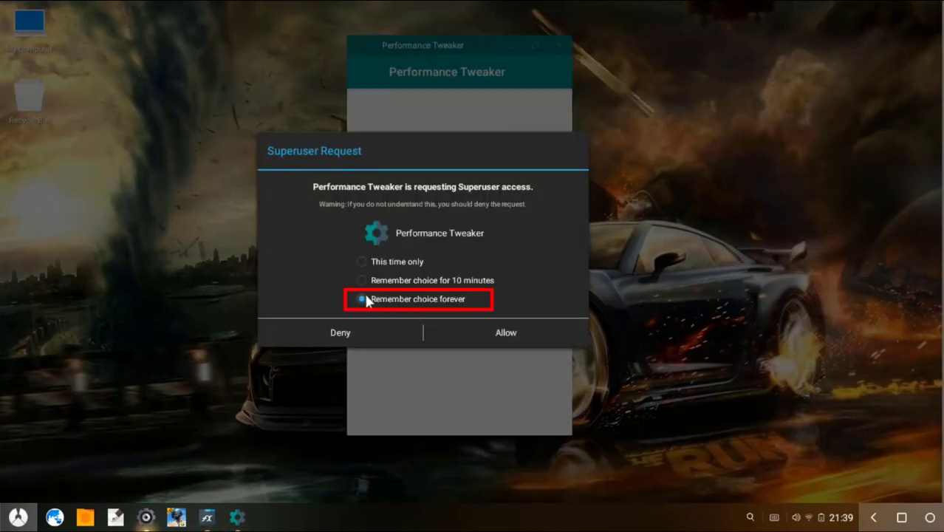
left_click(501, 330)
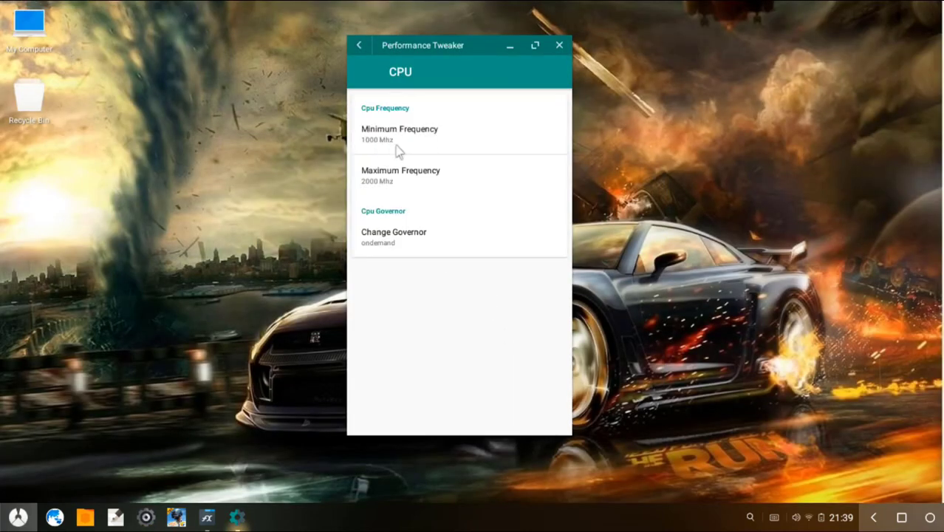
Configure the CPU with minimum frequency 1800 Mhz, maximum frequency 2000 Mhz and the performance governor.
left_click(398, 145)
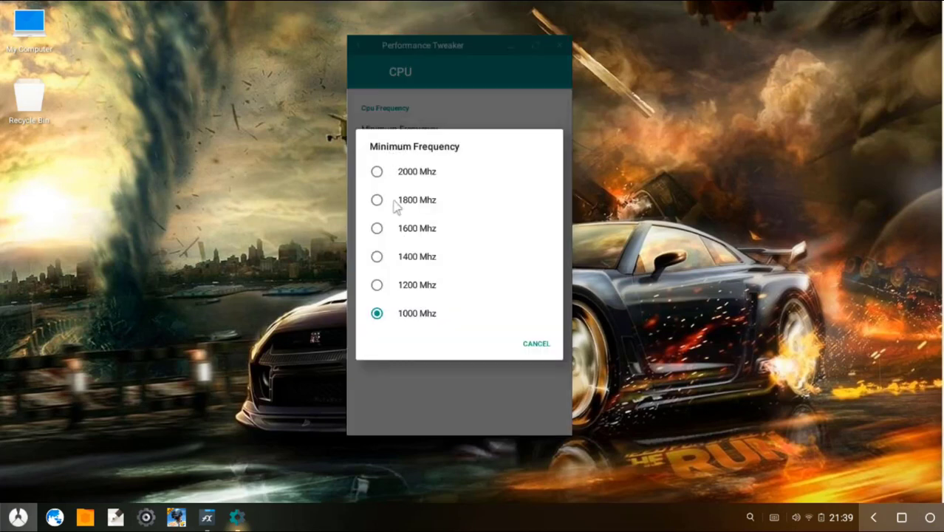
left_click(401, 207)
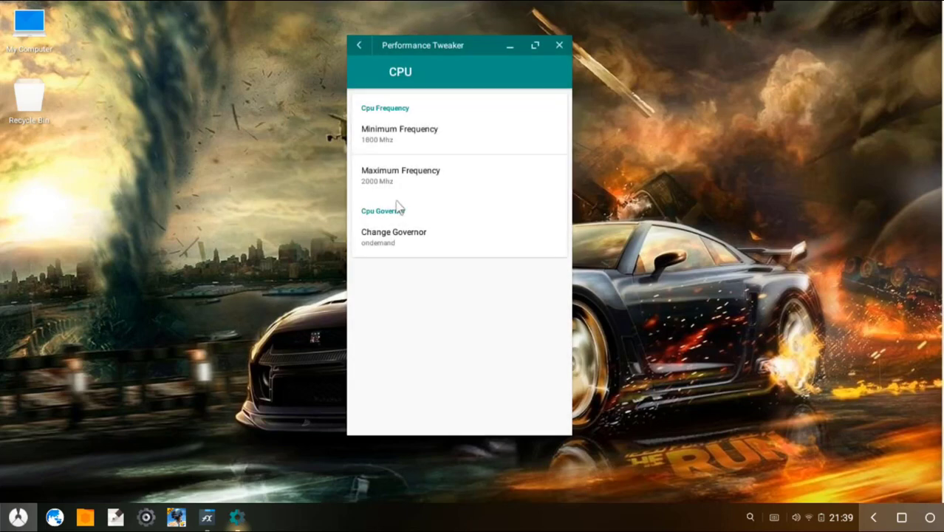
left_click(402, 179)
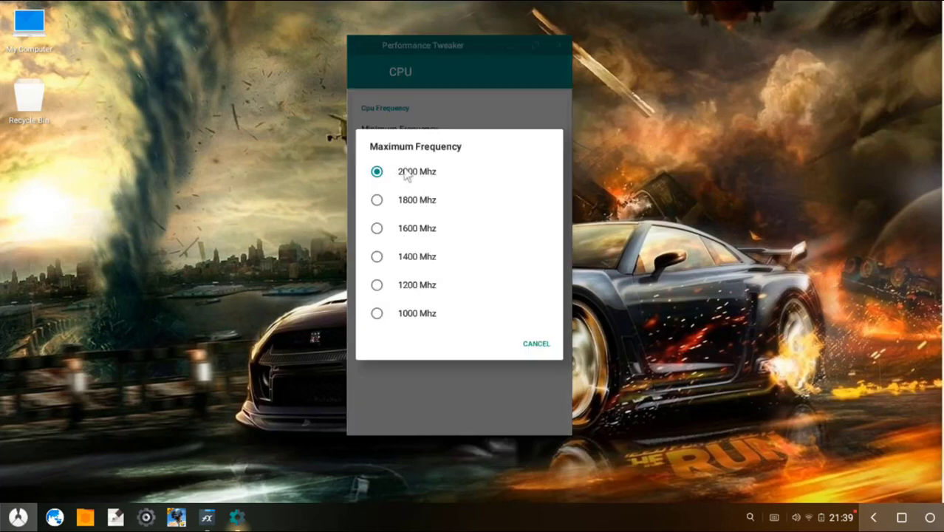
left_click(405, 174)
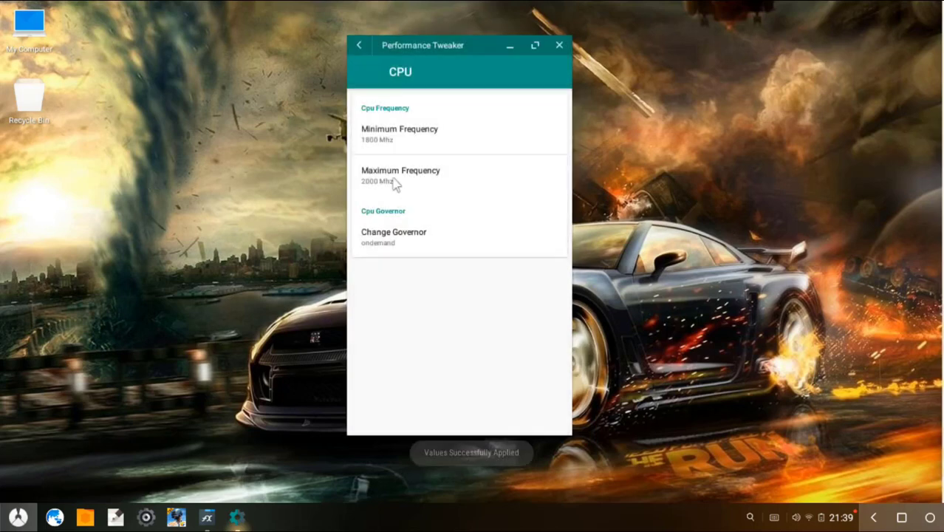
left_click(391, 246)
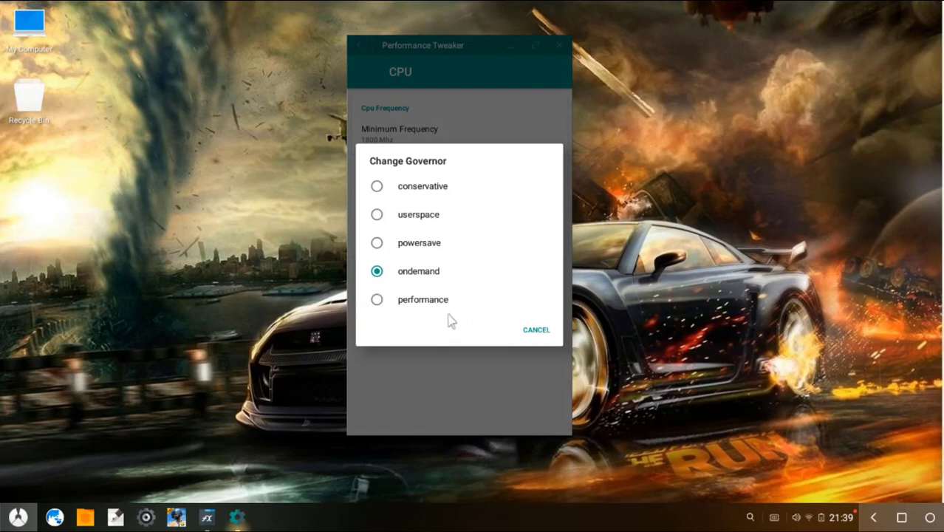
left_click(409, 308)
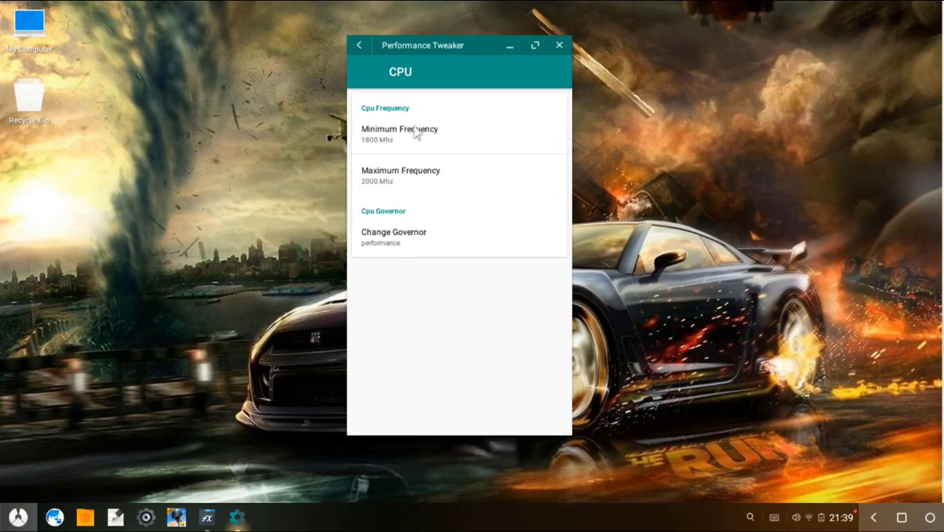
Exit and relaunch Performance Tweaker to check its saved CPU frequency and governor settings, and close it.
left_click(356, 46)
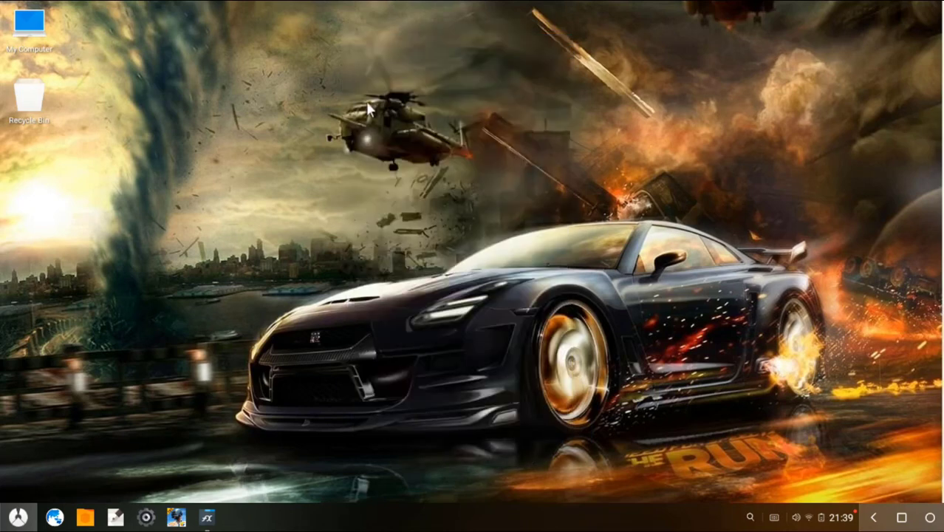
left_click(19, 517)
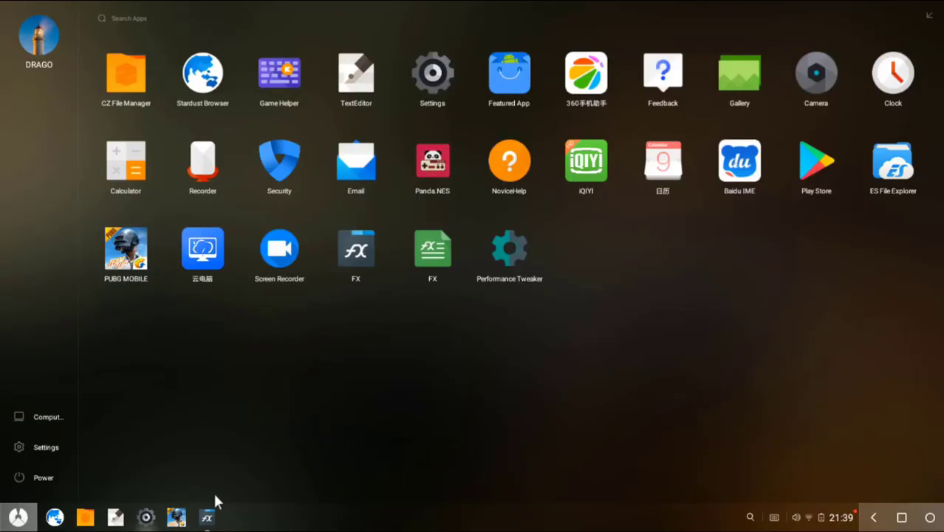
left_click(512, 251)
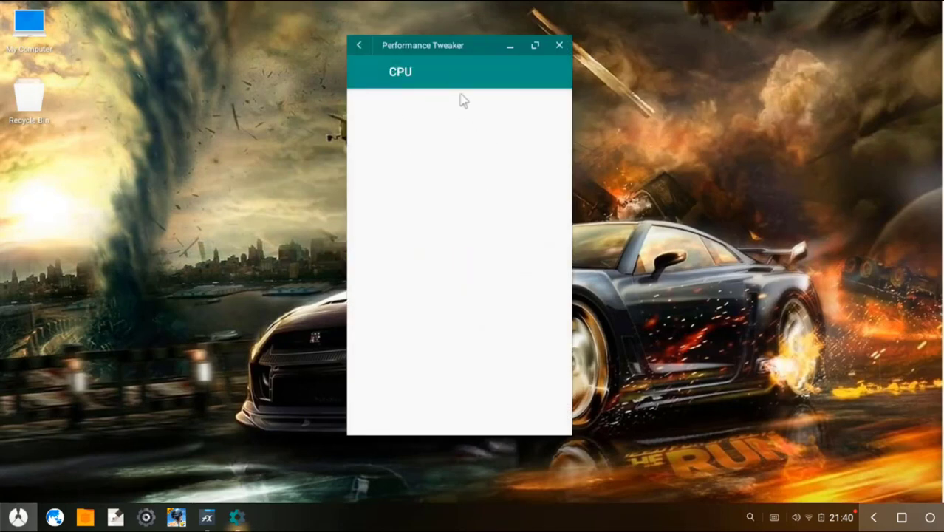
left_click_drag(442, 46, 396, 86)
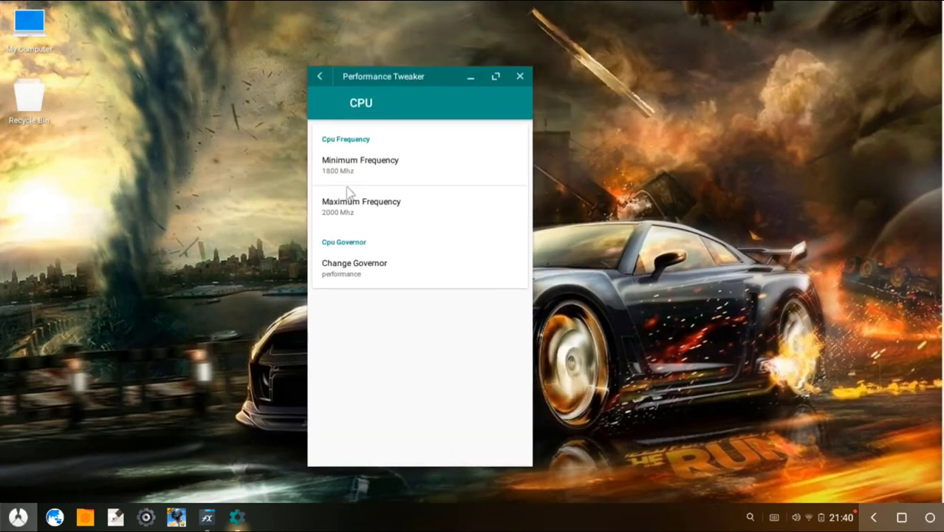
left_click(521, 77)
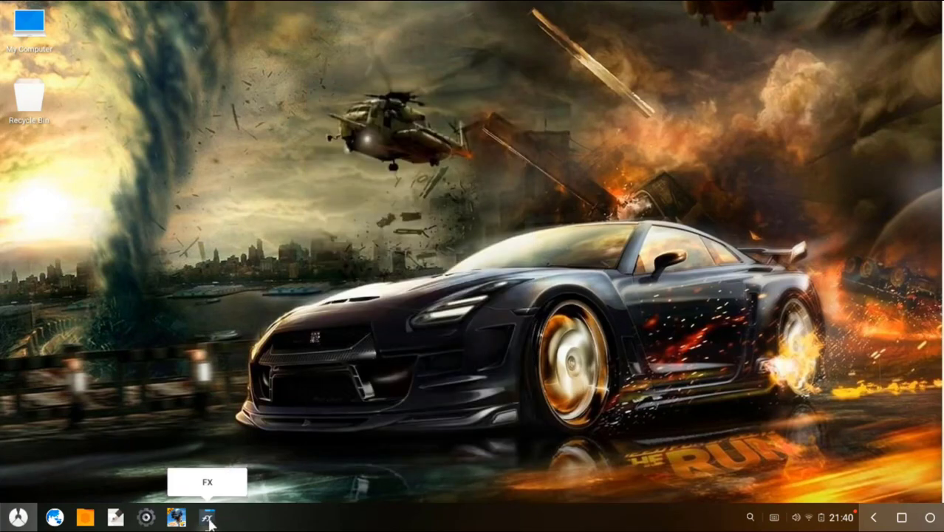
Install L Speed from L Speed_v2.0.7.5.apk in the FX file manager and launch it from the package installer.
left_click(208, 519)
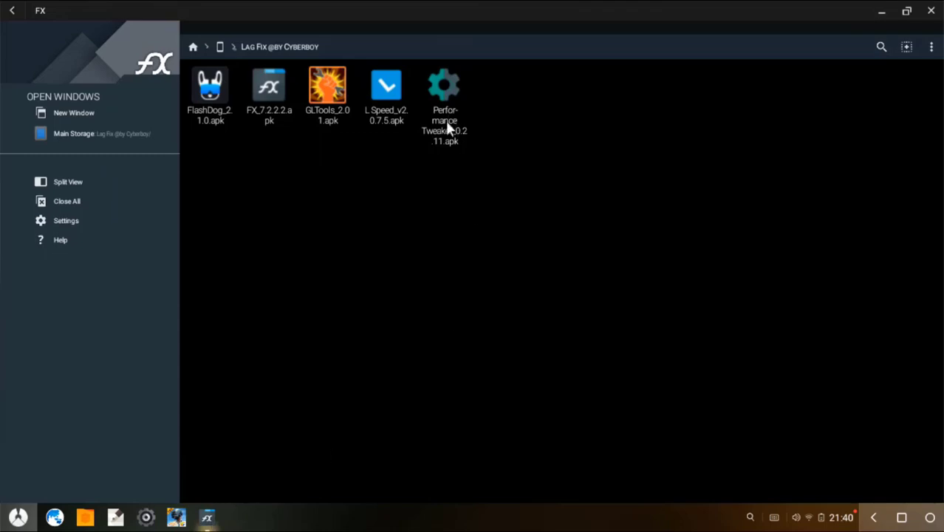
left_click(380, 97)
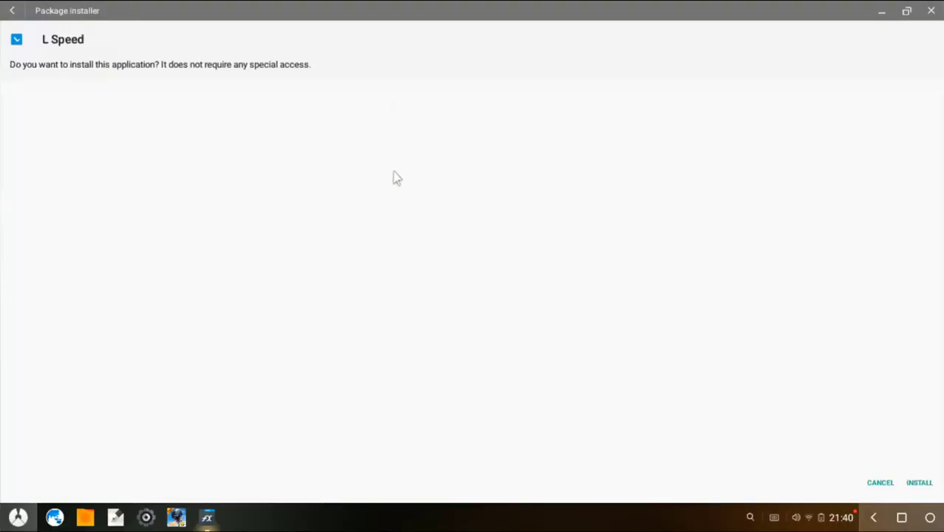
left_click(920, 484)
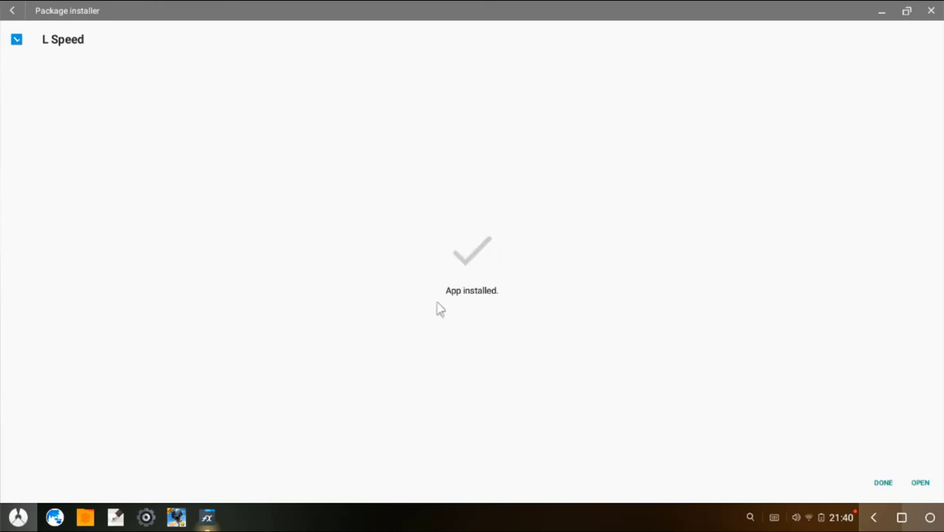
left_click(917, 487)
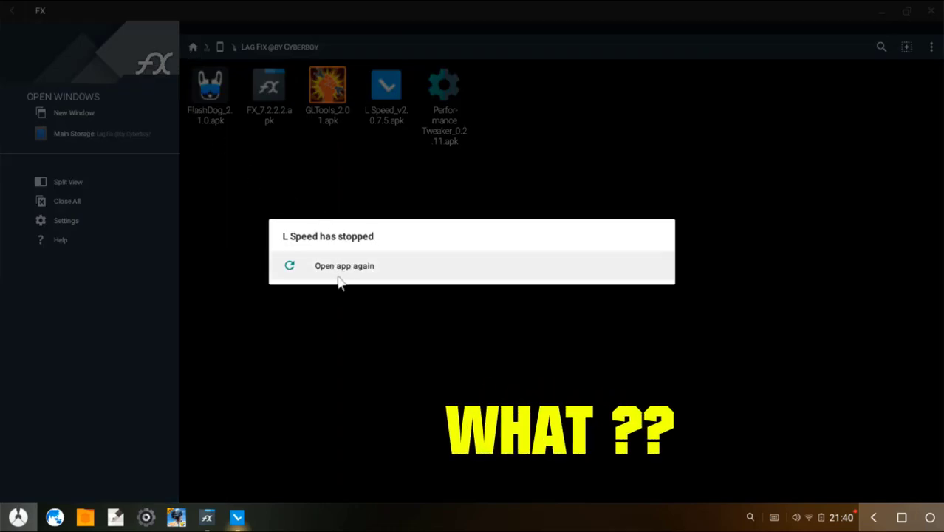
left_click(340, 271)
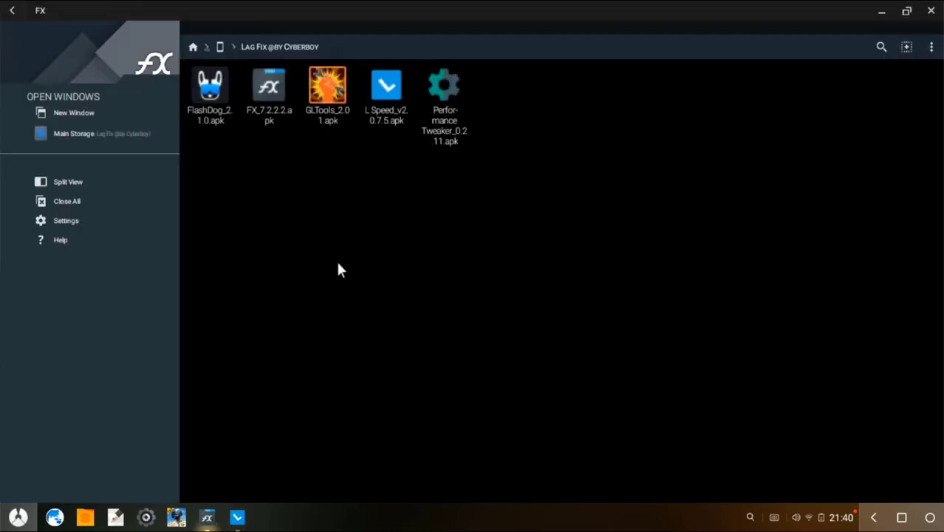
Try launching L Speed twice from the installed apps with FX minimised, closing the app each time.
left_click(882, 12)
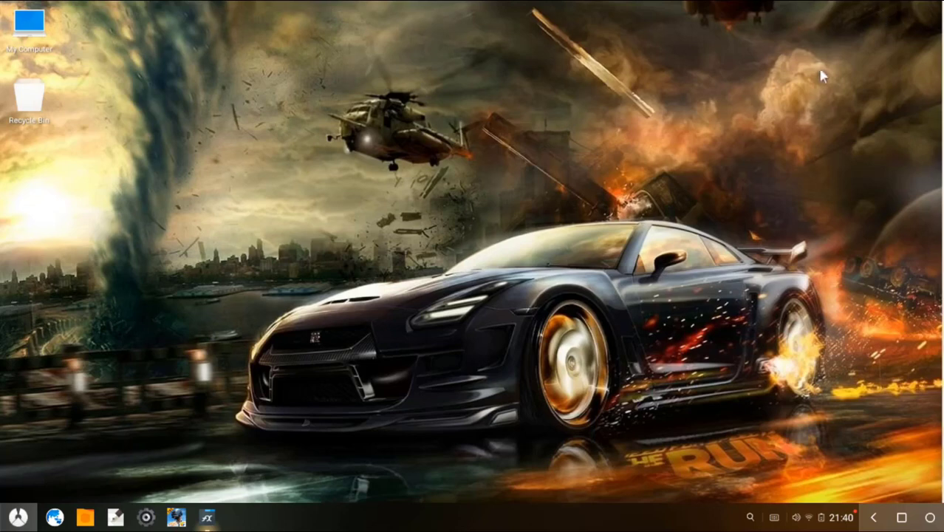
left_click(833, 524)
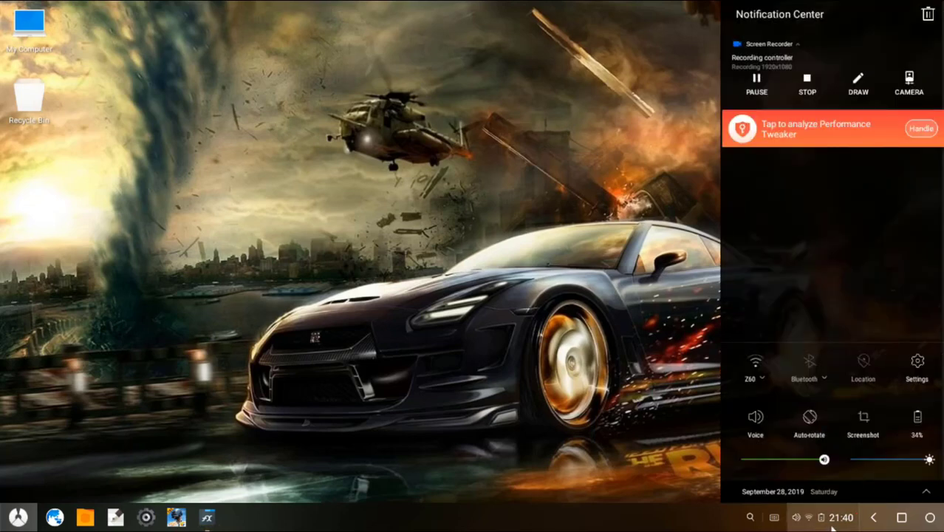
left_click(681, 493)
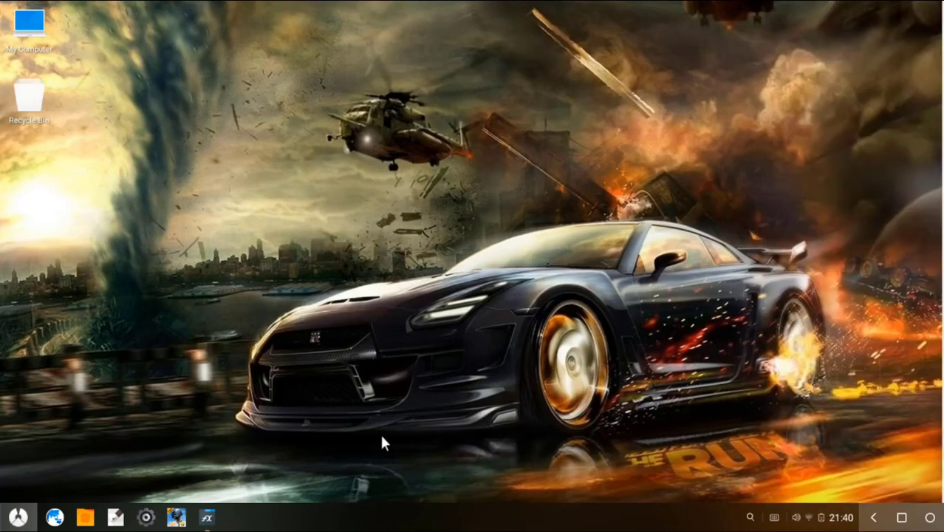
left_click(19, 519)
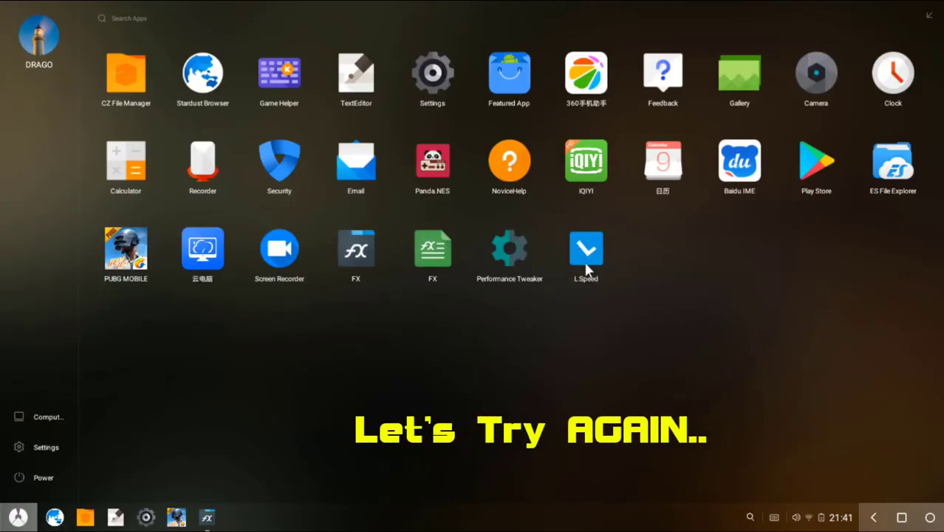
left_click(586, 252)
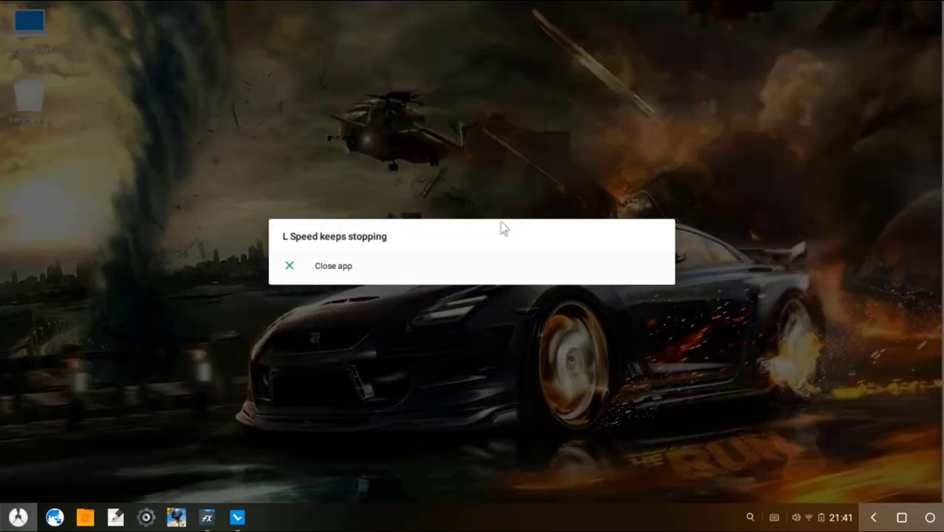
left_click(348, 266)
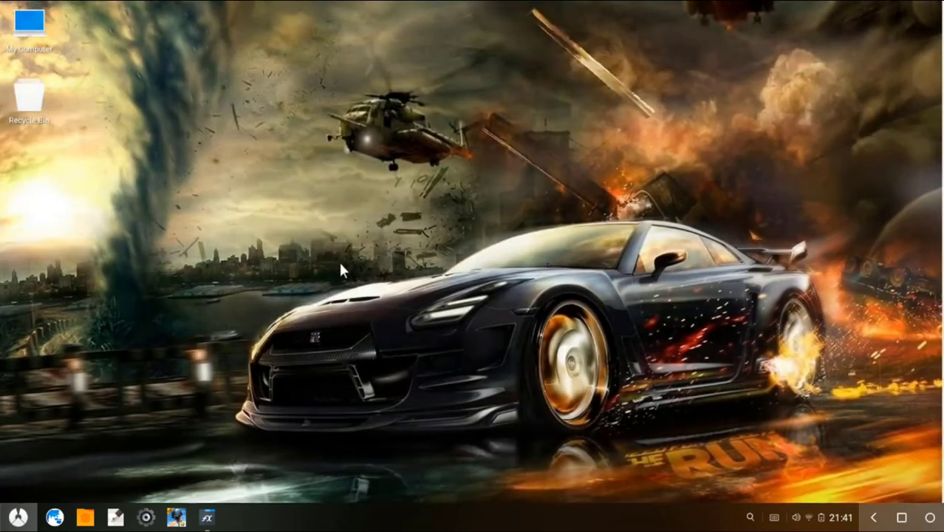
key("super")
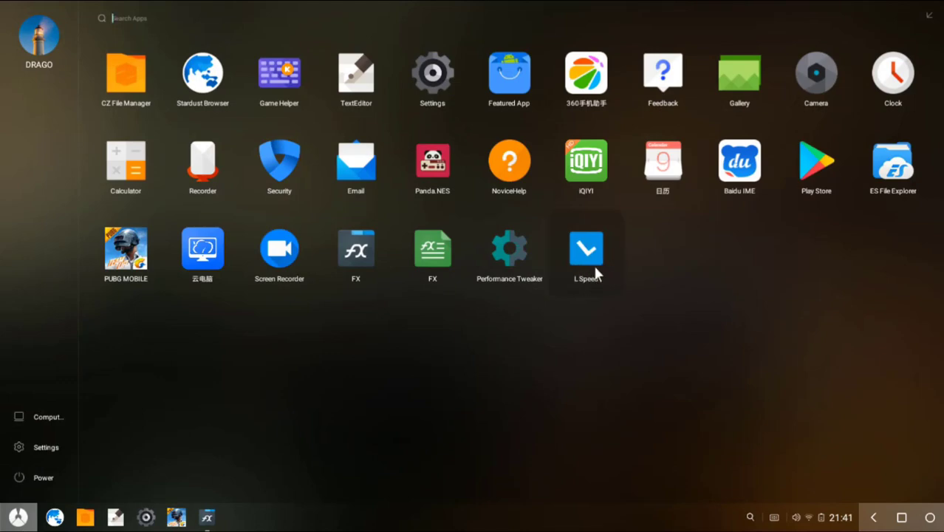
left_click(601, 260)
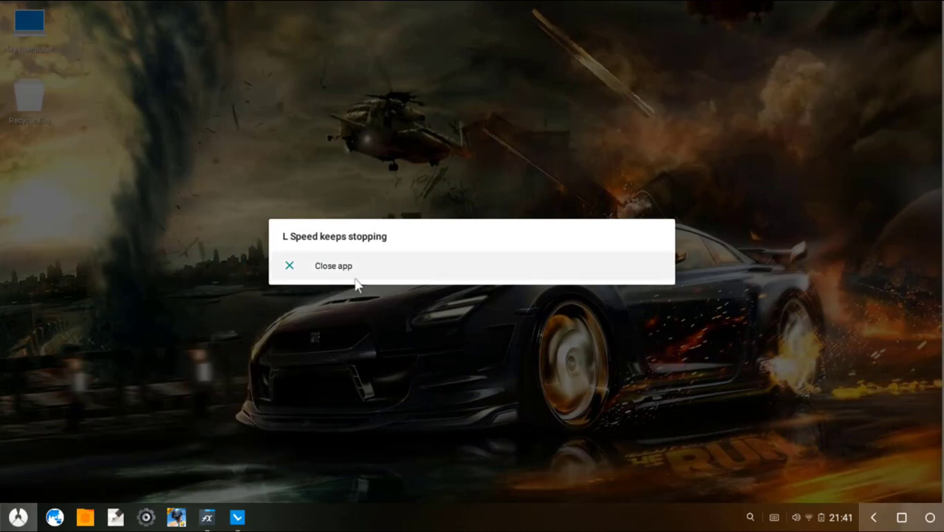
left_click(330, 270)
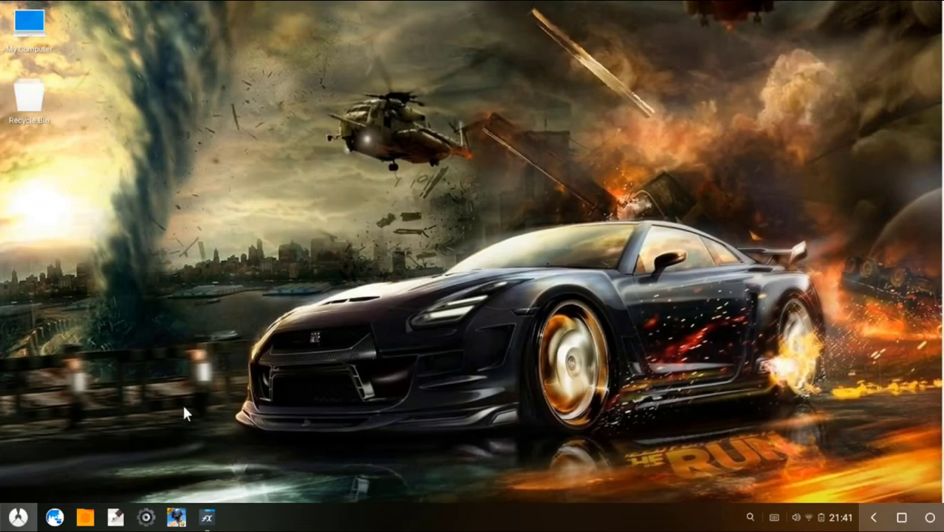
Allow L Speed to run in the background in the AutoRun system settings, and close the settings windows.
left_click(147, 518)
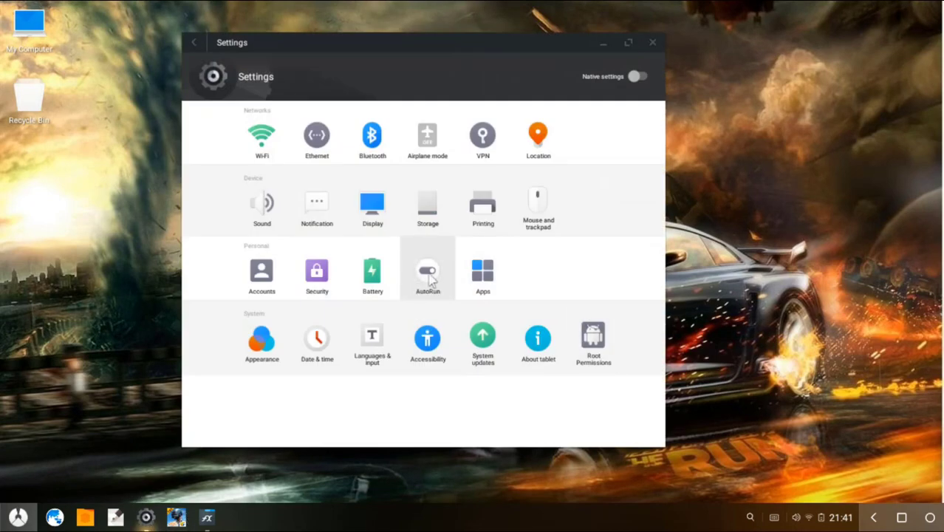
left_click(429, 276)
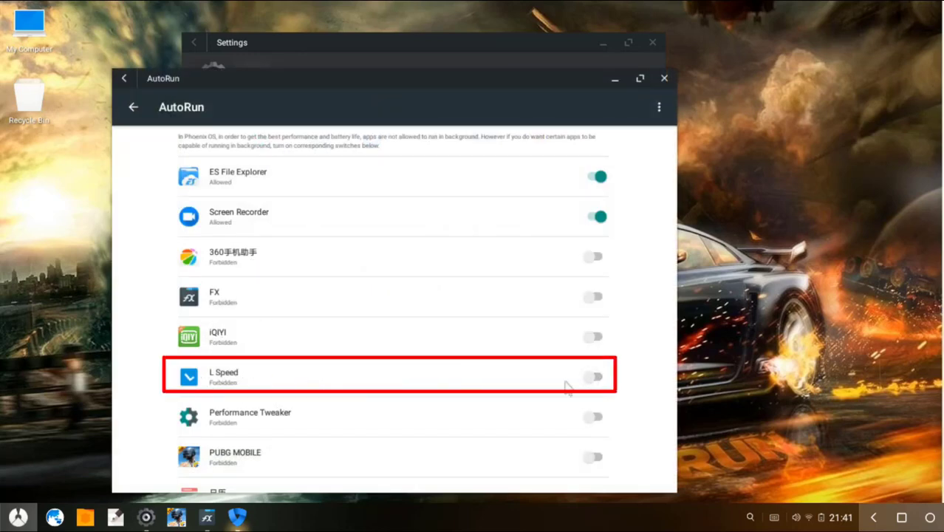
left_click(613, 380)
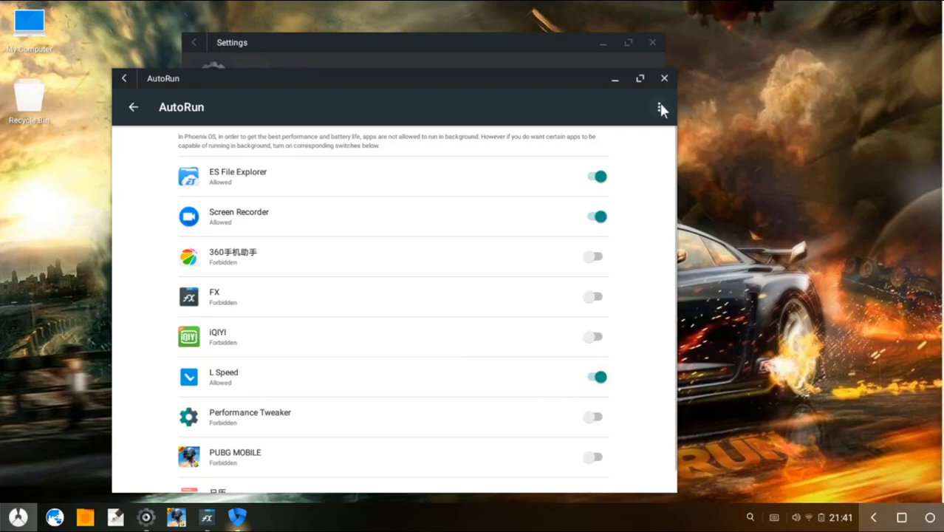
left_click(664, 78)
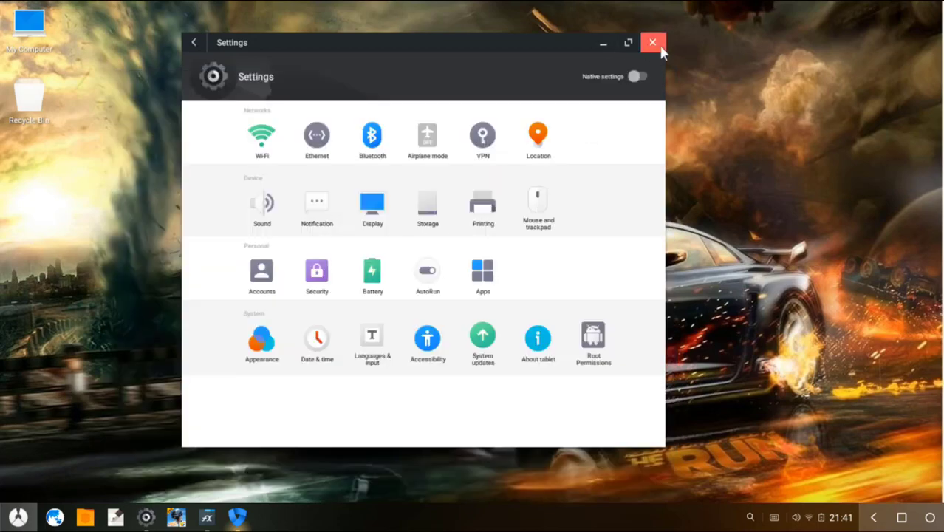
left_click(653, 43)
Launch L Speed from the installed apps and allow its Superuser request with "Remember choice forever".
left_click(18, 516)
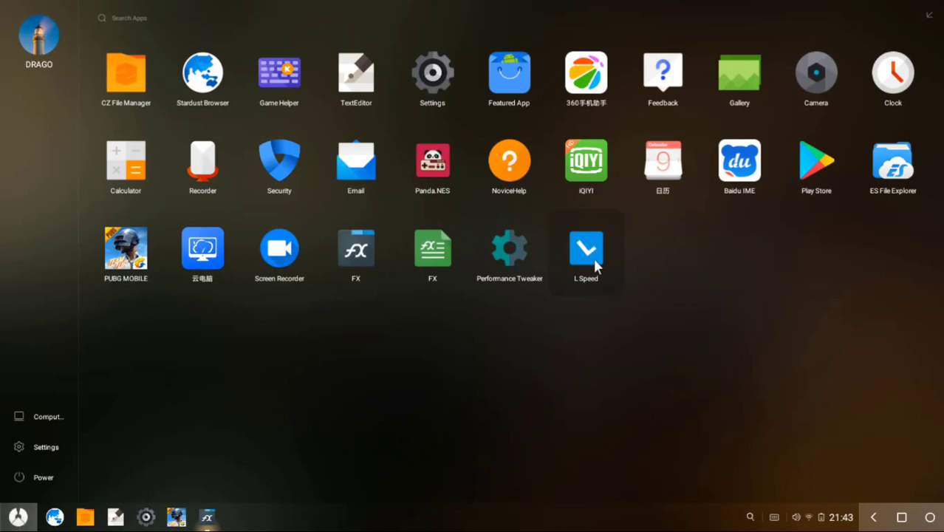
left_click(588, 251)
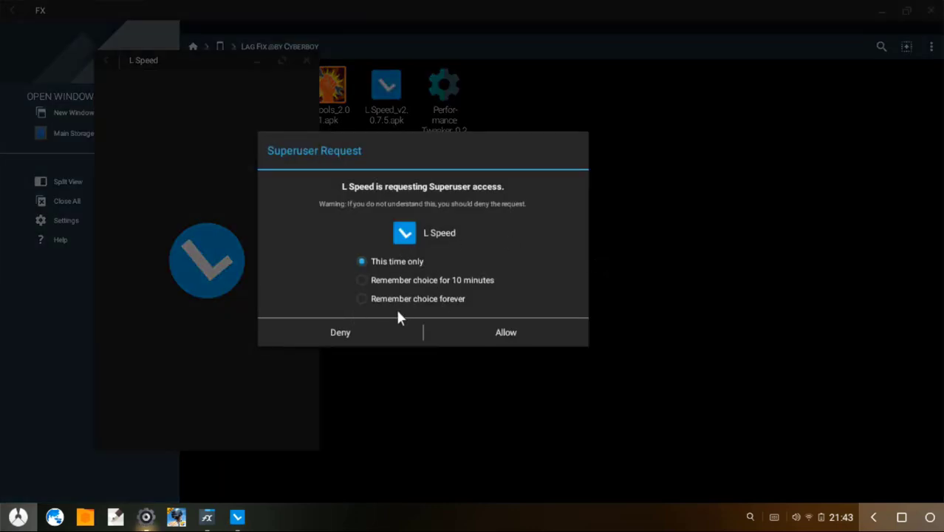
left_click(372, 300)
left_click(506, 334)
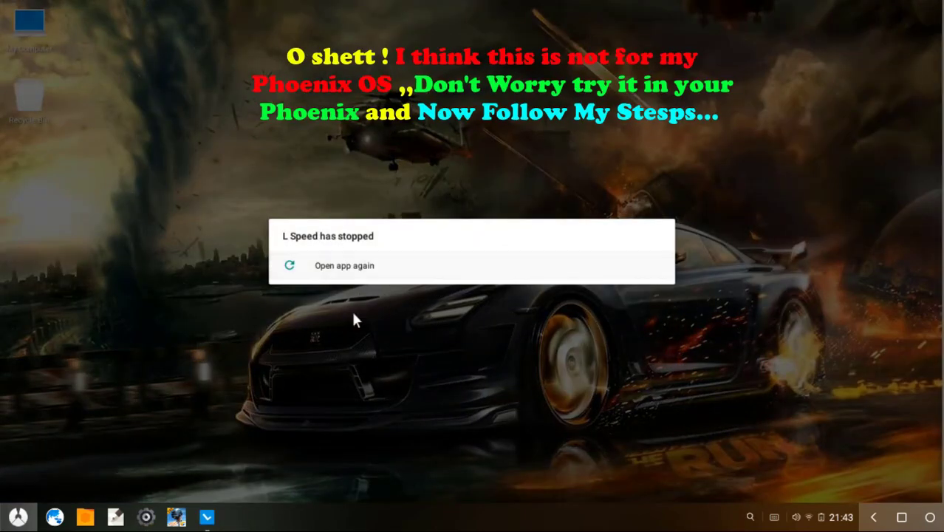
Try to launch L Speed once more, close it, and refresh the desktop.
left_click(343, 292)
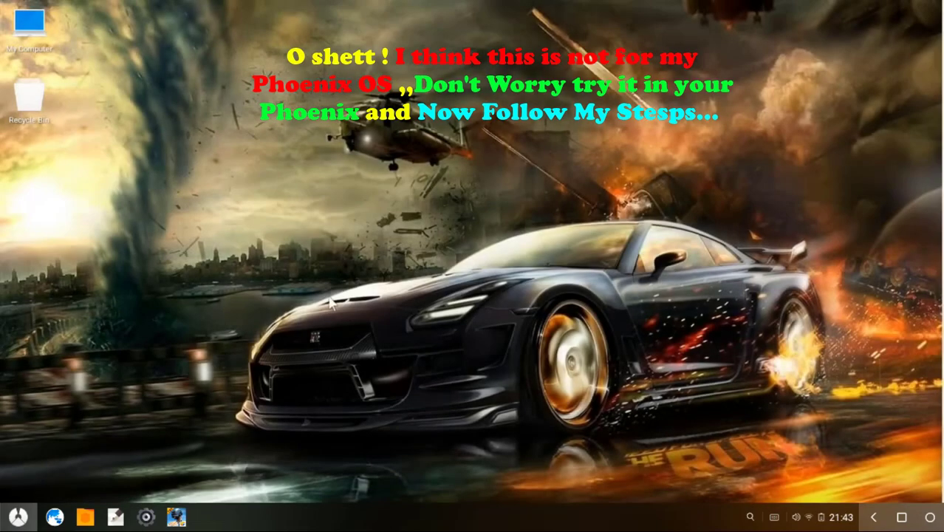
left_click(18, 517)
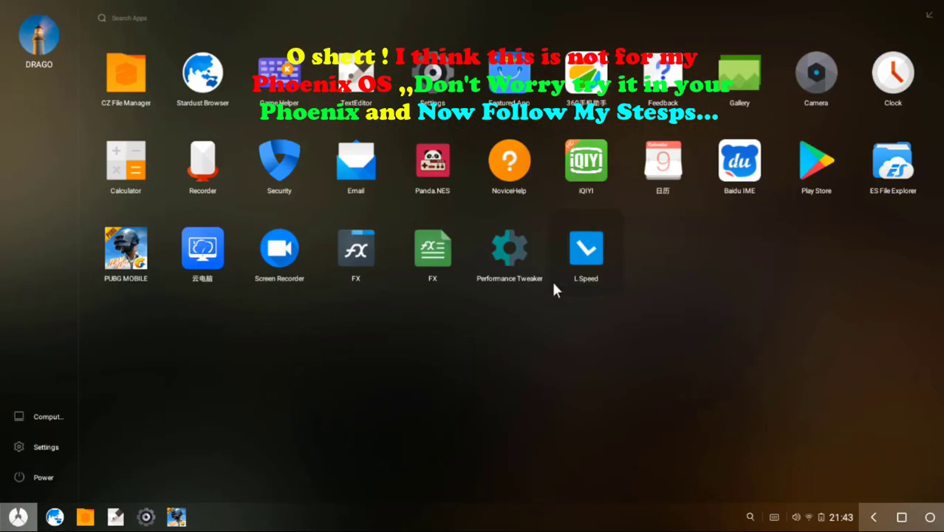
left_click(588, 260)
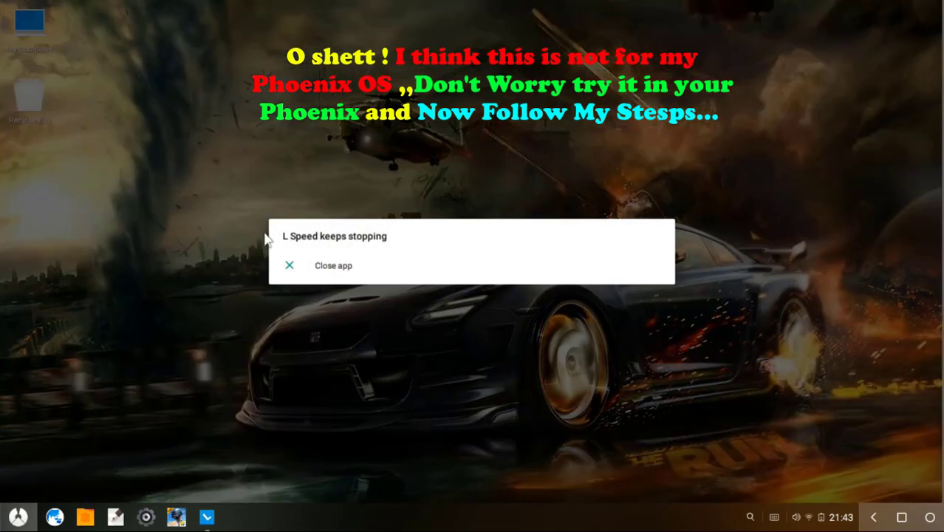
left_click(332, 267)
right_click(327, 289)
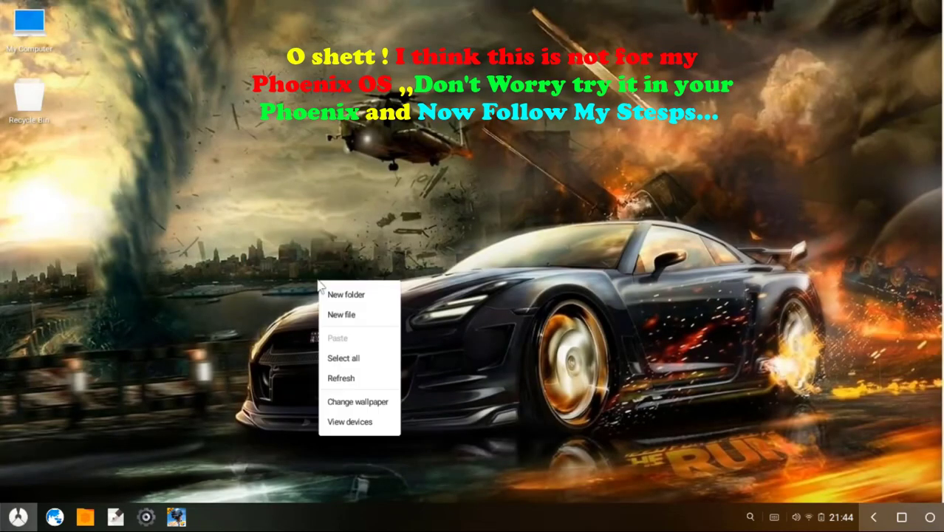
left_click(341, 378)
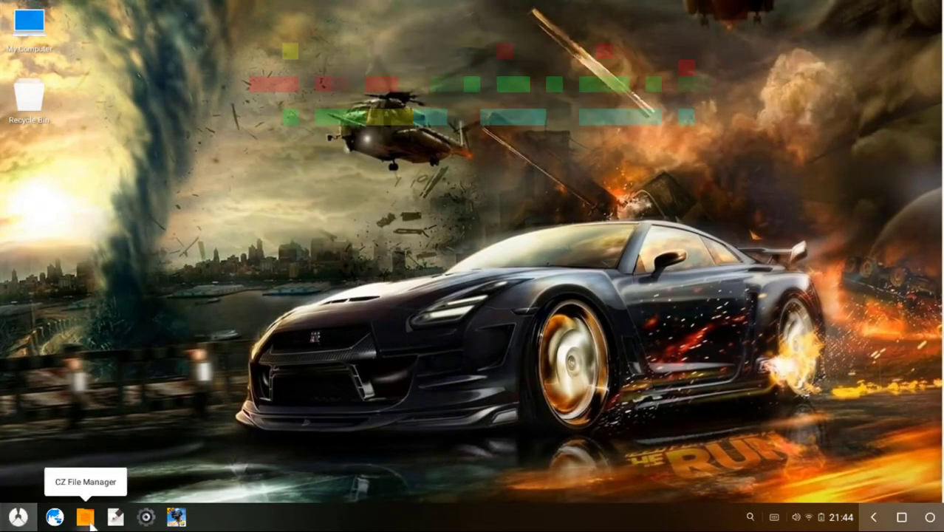
left_click(18, 518)
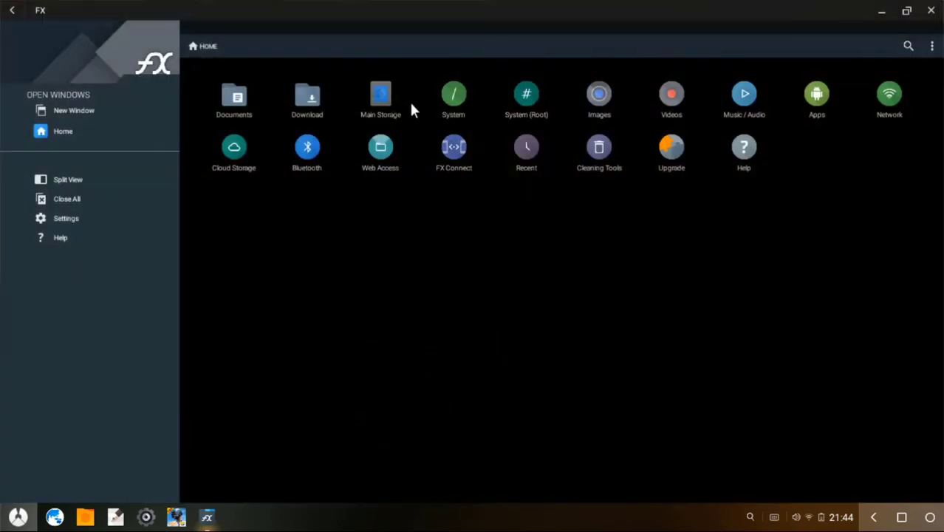
left_click(398, 96)
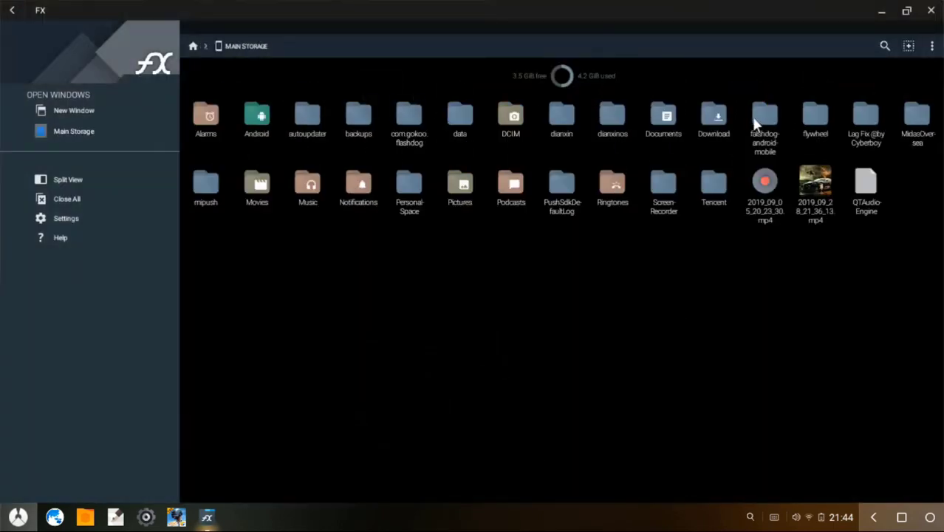
left_click(870, 120)
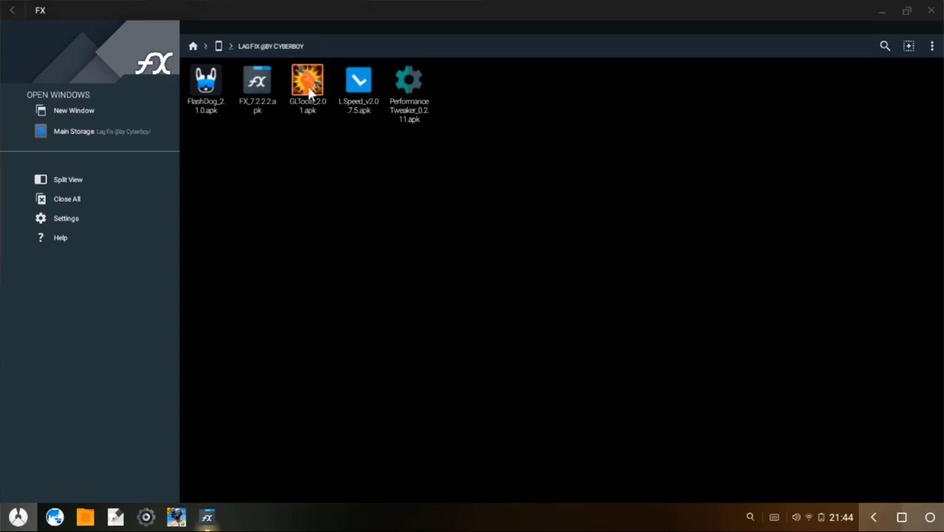
left_click(310, 90)
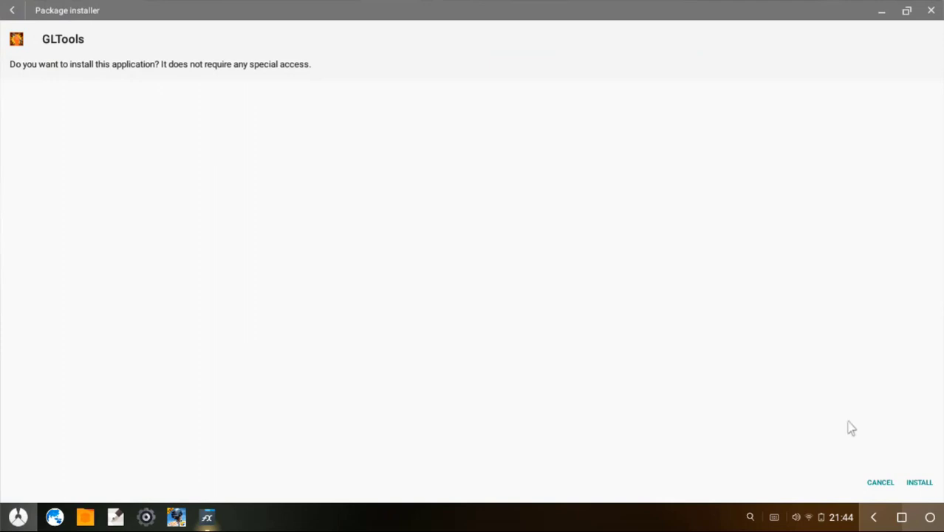
left_click(924, 491)
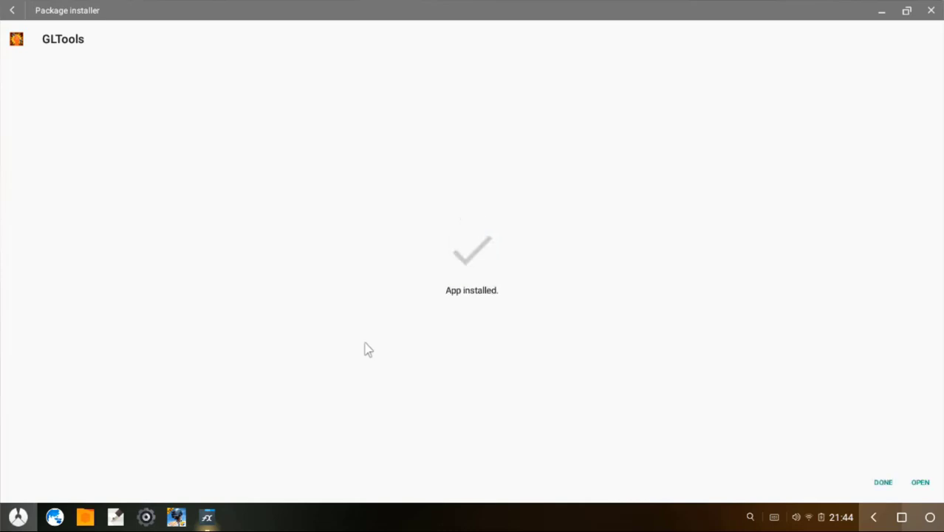
left_click(921, 481)
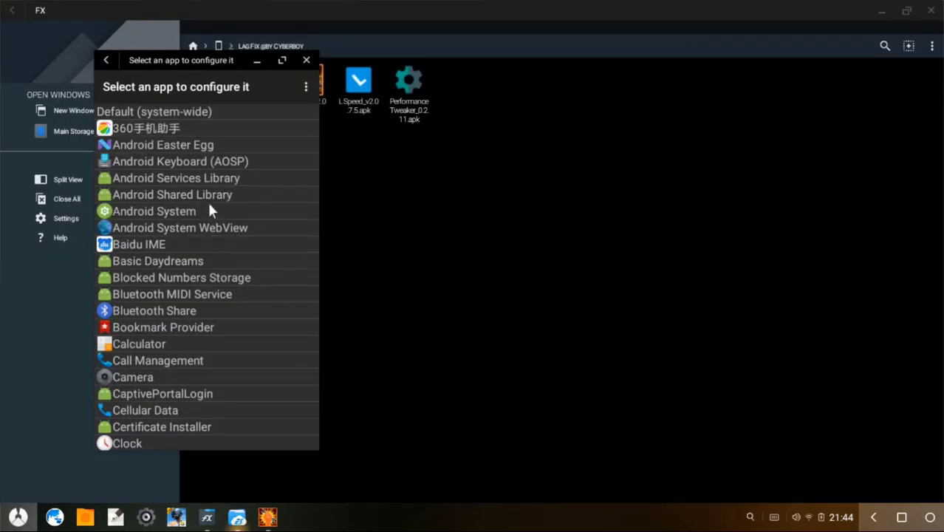
Open the PUBG MOBILE configuration from the GLTools app list, dismissing the C4droid advertisement.
left_click_drag(247, 377, 247, 135)
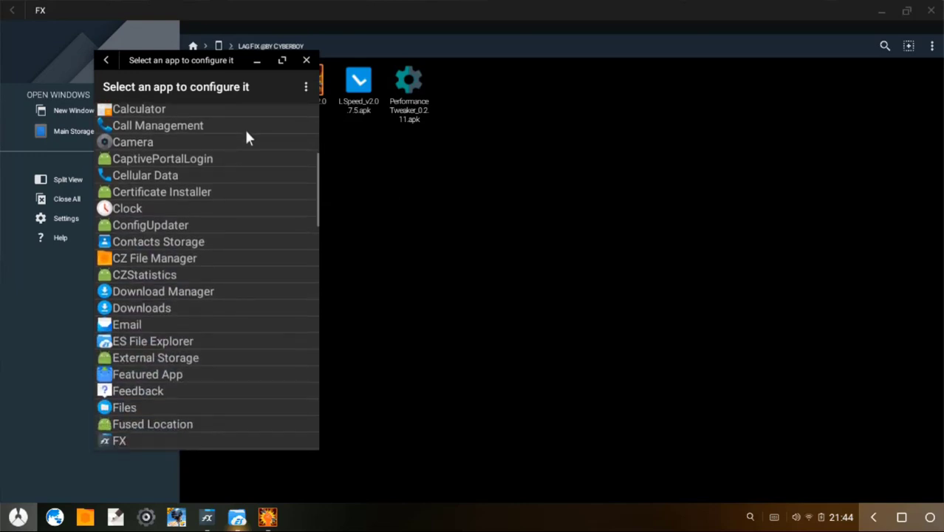
scroll(239, 310, "down", 1)
left_click_drag(237, 320, 238, 147)
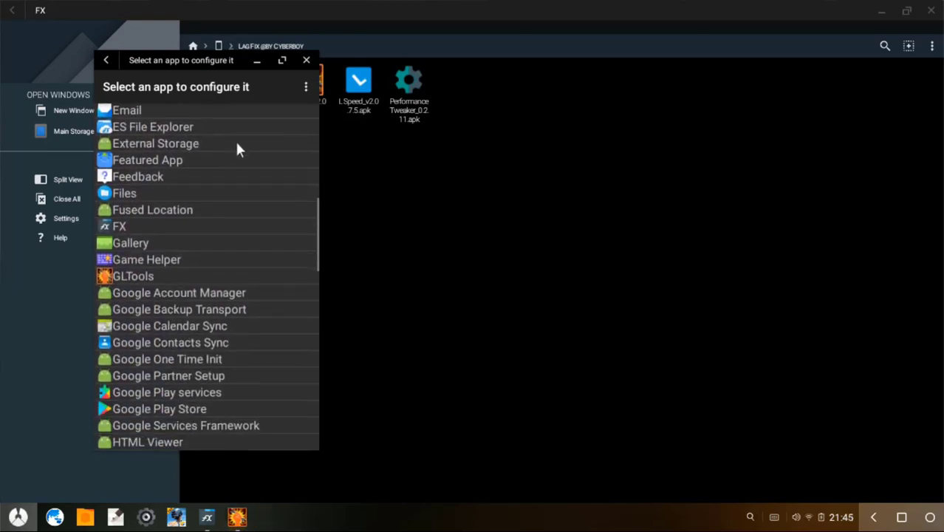
left_click_drag(238, 370, 237, 154)
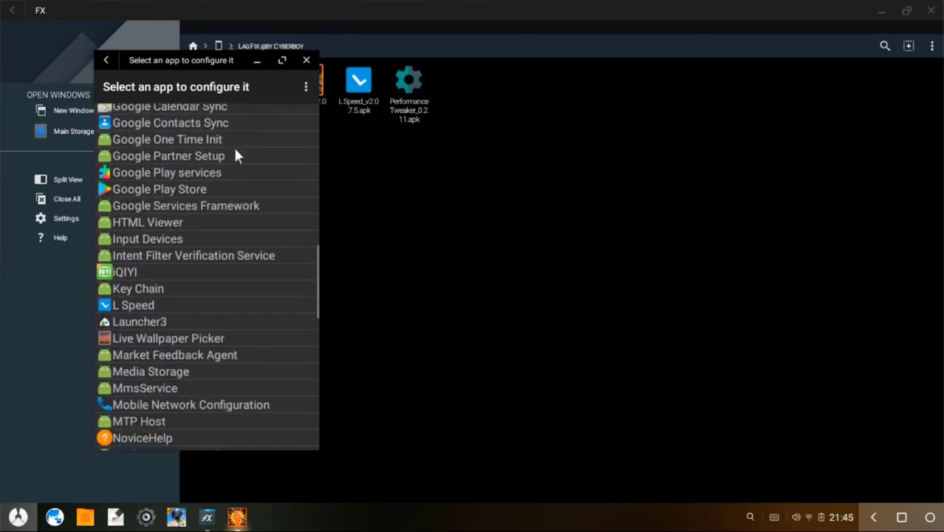
left_click_drag(237, 387, 232, 141)
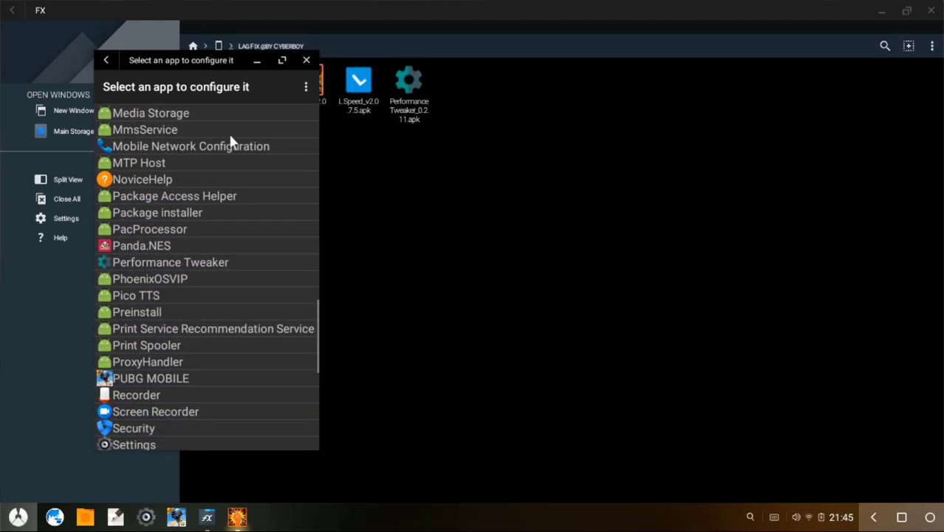
left_click_drag(228, 400, 190, 292)
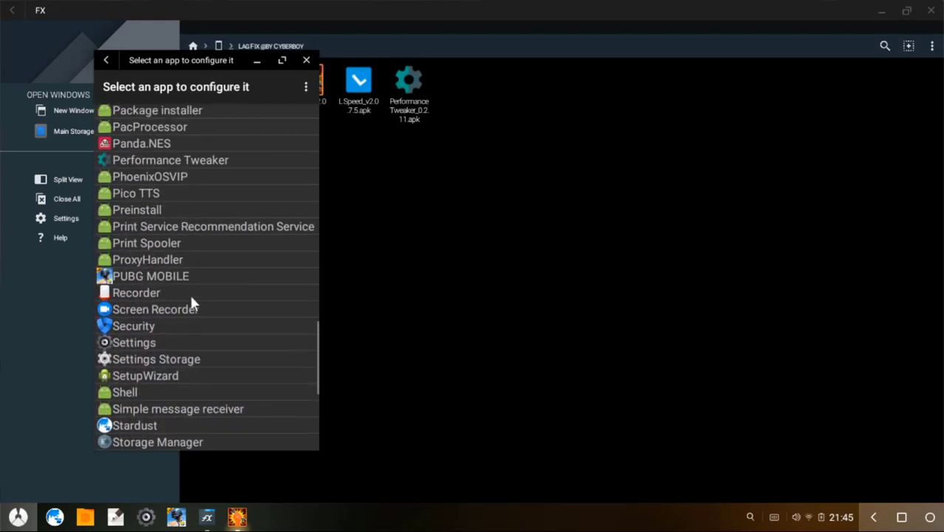
left_click(151, 276)
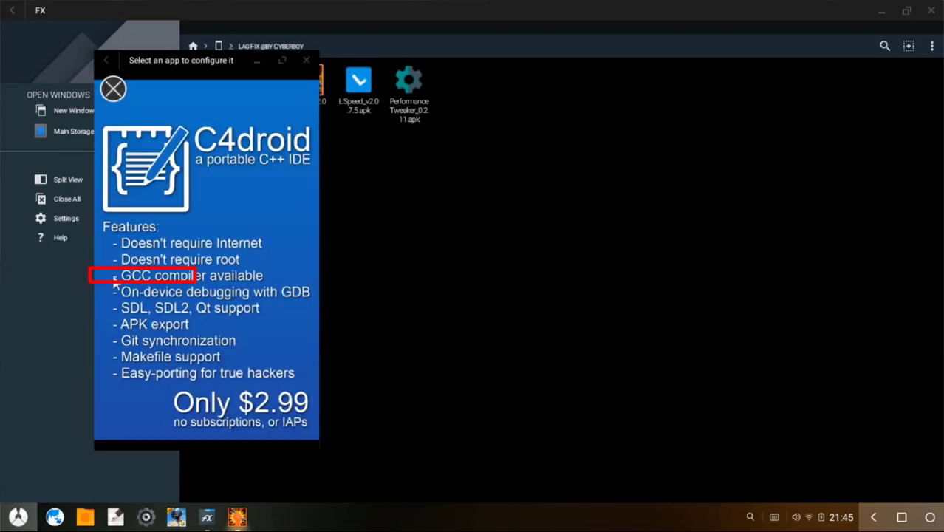
left_click(113, 88)
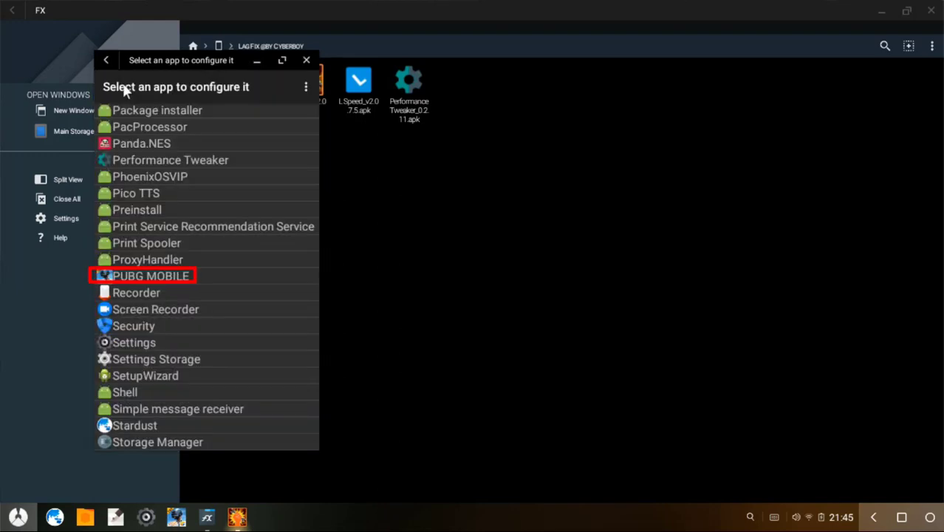
left_click(148, 279)
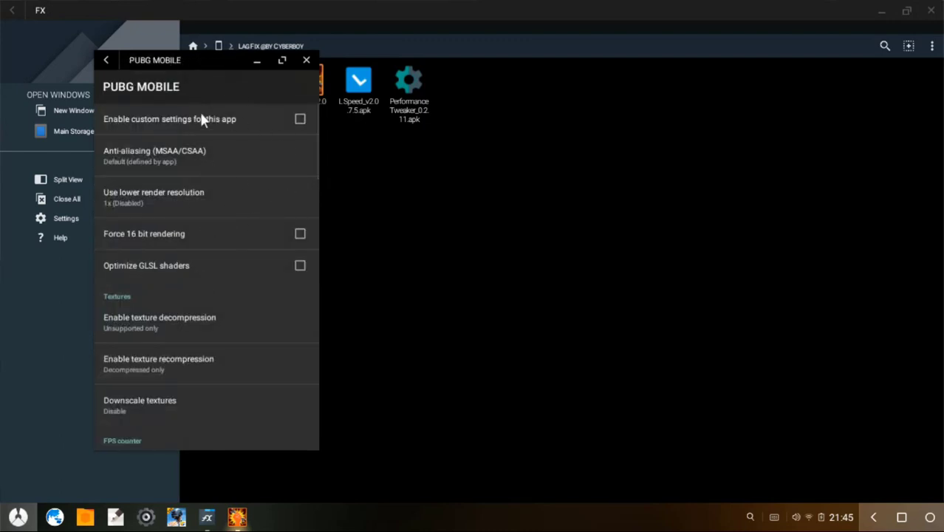
Enable custom settings for PUBG MOBILE and turn on Optimize GLSL shaders, leaving anti-aliasing and render resolution at their defaults.
left_click(300, 119)
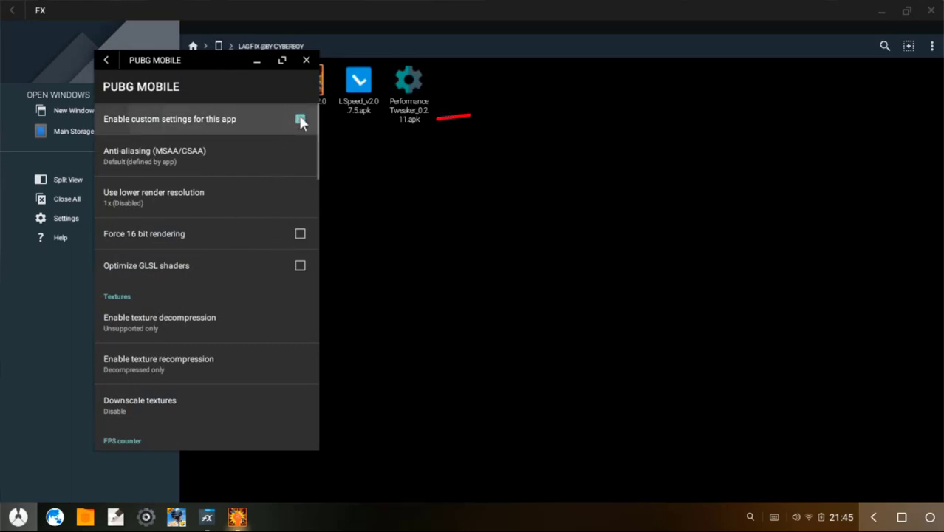
left_click(182, 154)
left_click(186, 194)
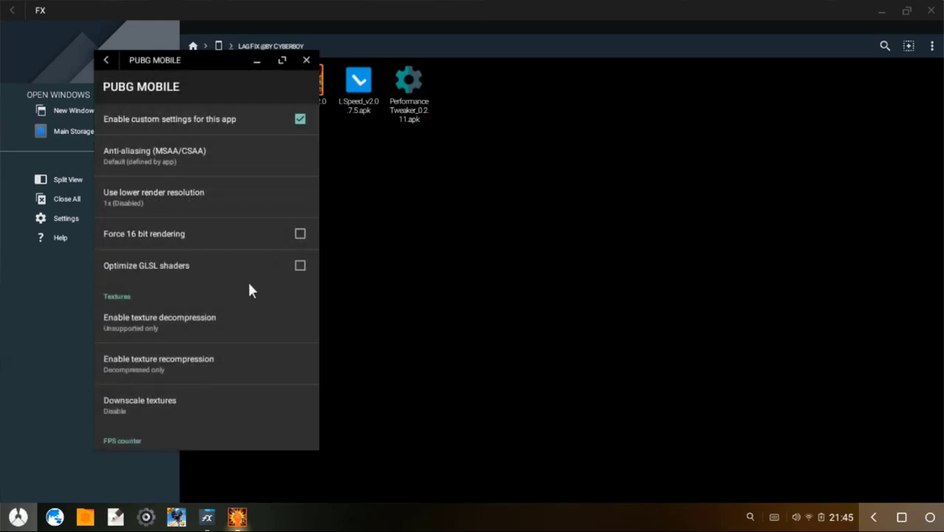
left_click(298, 266)
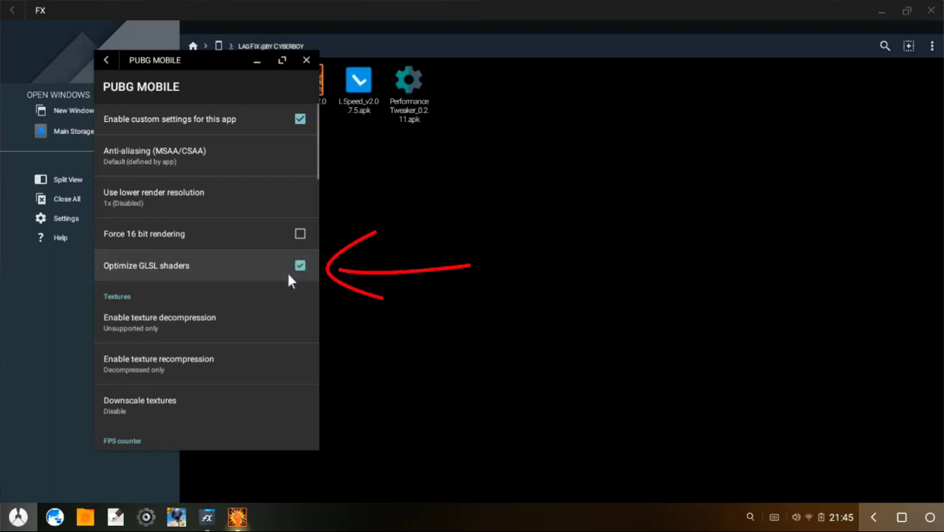
Set texture decompression to "Unsupported only" and Downscale textures to "Disable".
left_click_drag(254, 331, 255, 186)
left_click(229, 191)
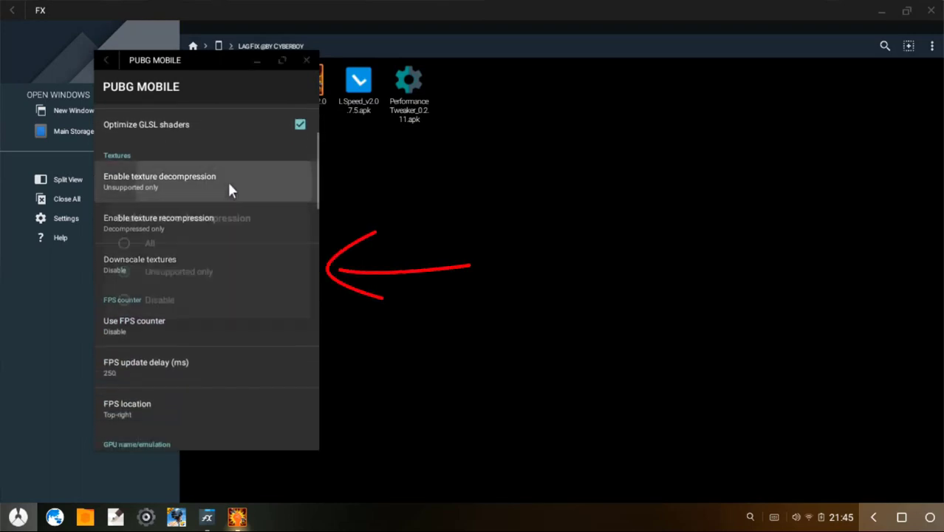
left_click(193, 269)
left_click_drag(199, 309, 197, 245)
left_click(163, 210)
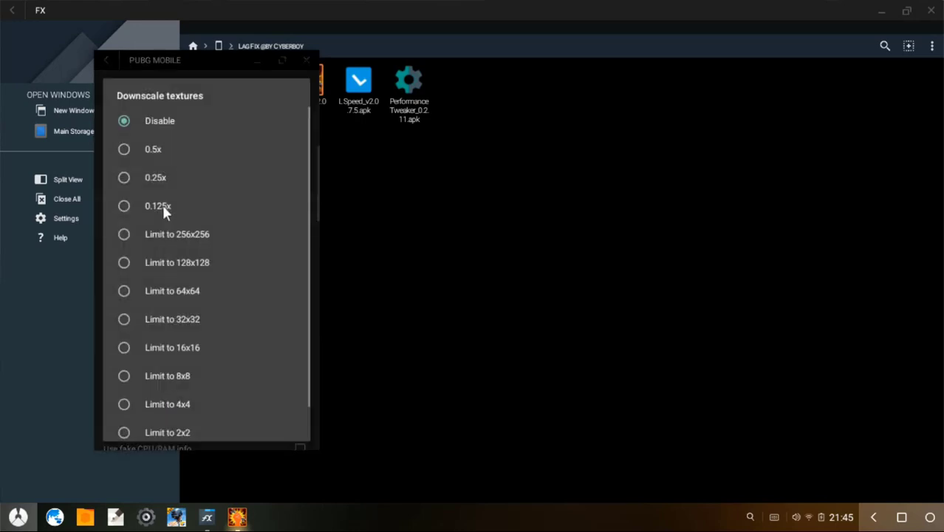
left_click(162, 124)
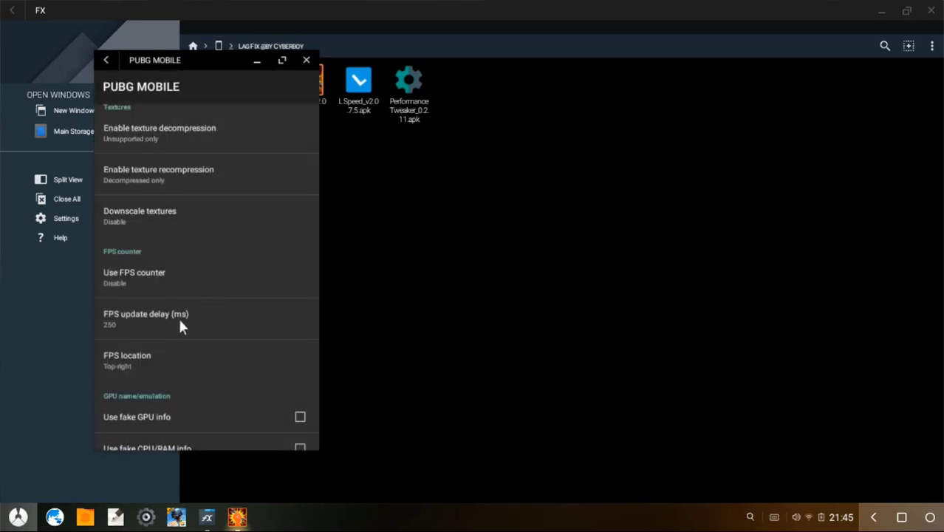
Set the FPS location to Top-right, and check the FPS counter options, cancelling without a new choice.
left_click_drag(180, 320, 180, 225)
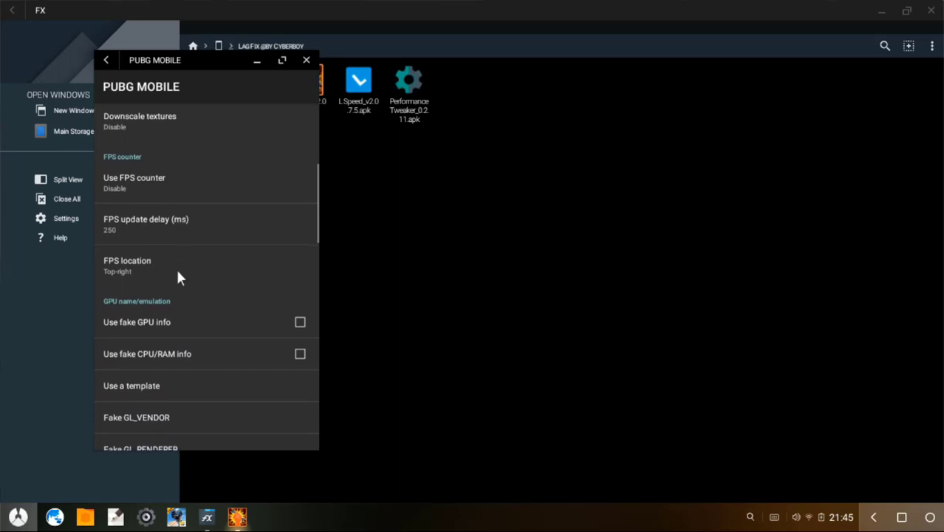
left_click_drag(178, 270, 175, 246)
left_click(157, 246)
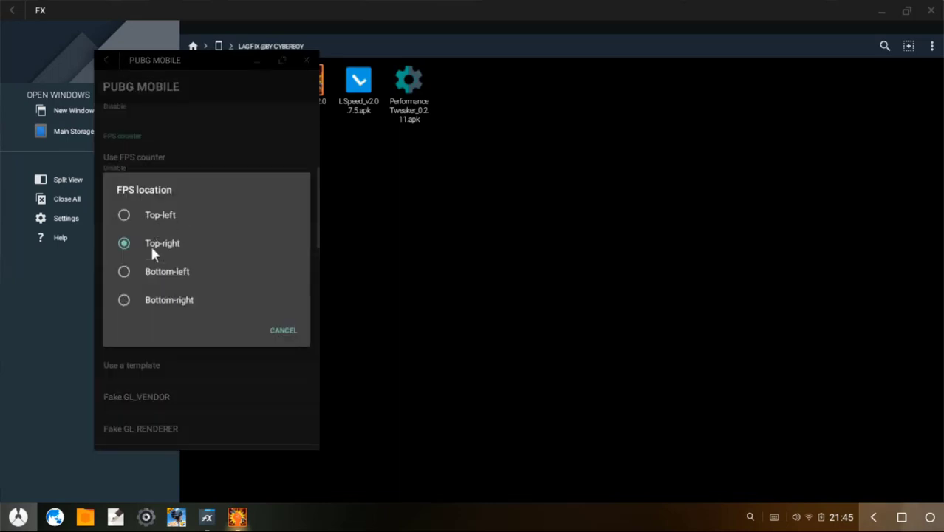
left_click(155, 240)
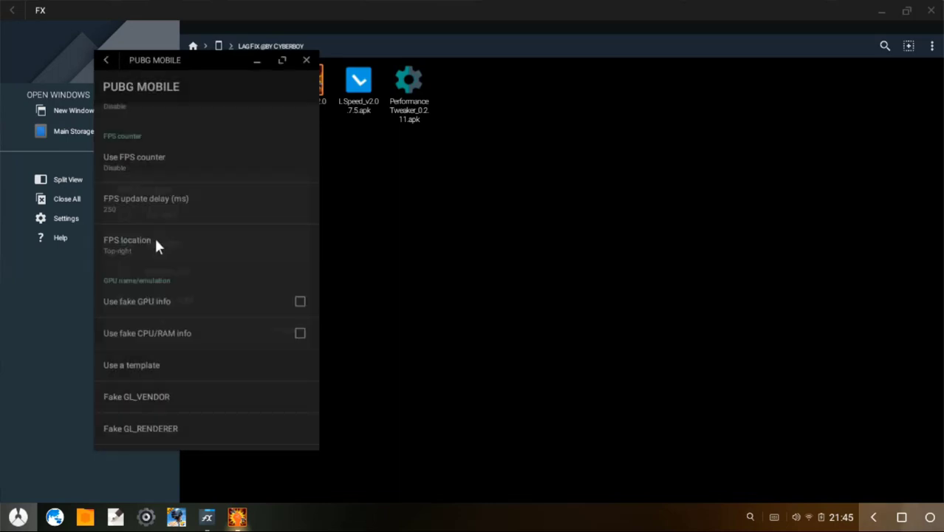
left_click(137, 159)
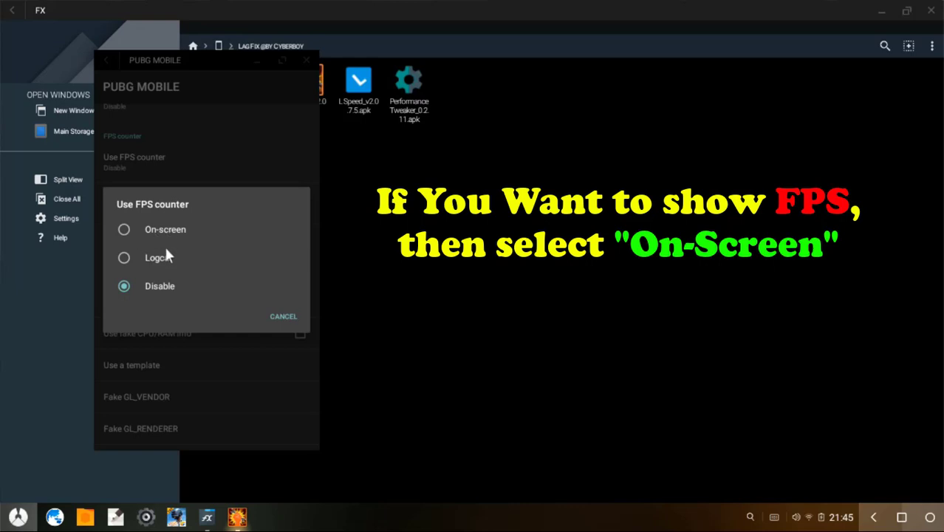
left_click(288, 315)
Enable fake GPU info and fake CPU/RAM info, and apply the "GPU: Mali-T760" template.
left_click_drag(180, 364, 179, 287)
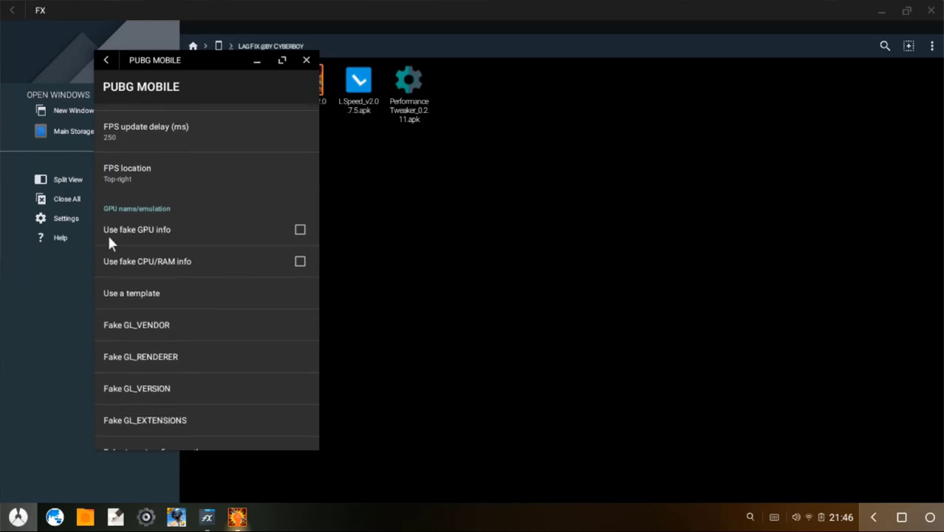
left_click(299, 230)
left_click(299, 262)
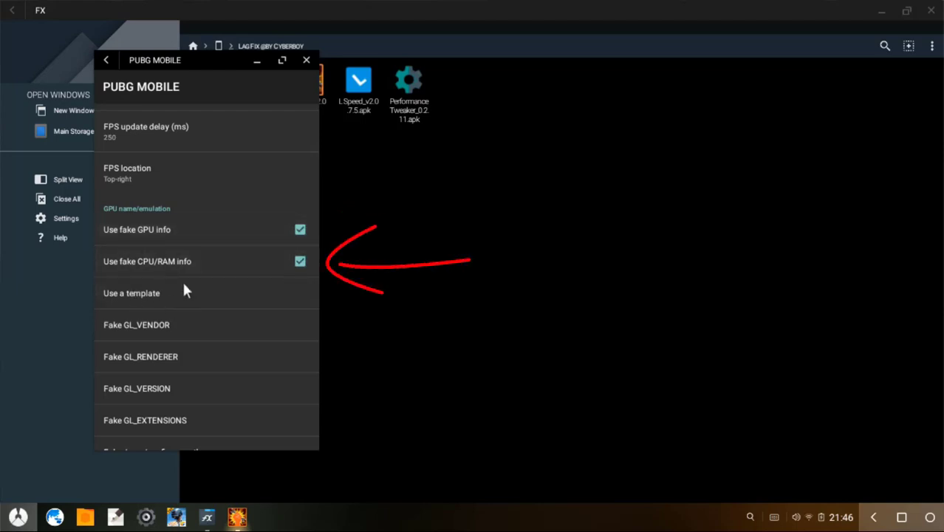
left_click(142, 294)
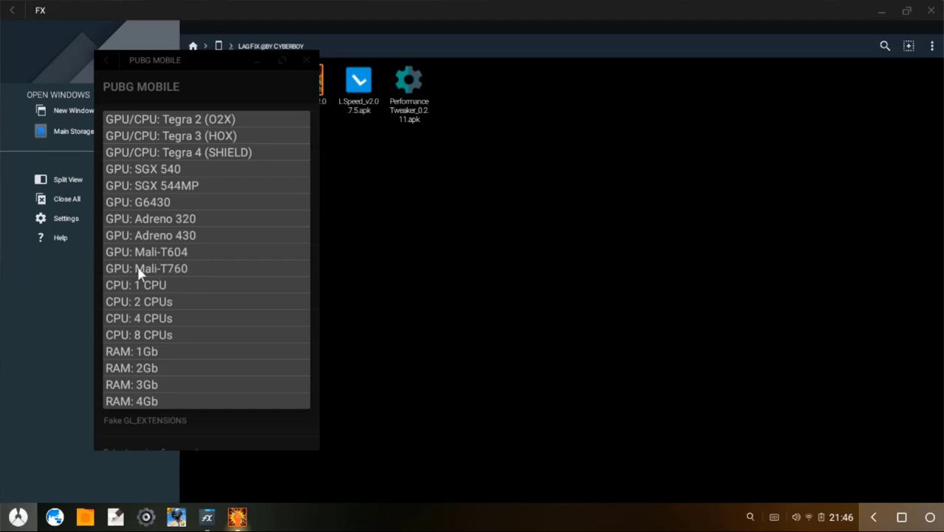
left_click(171, 270)
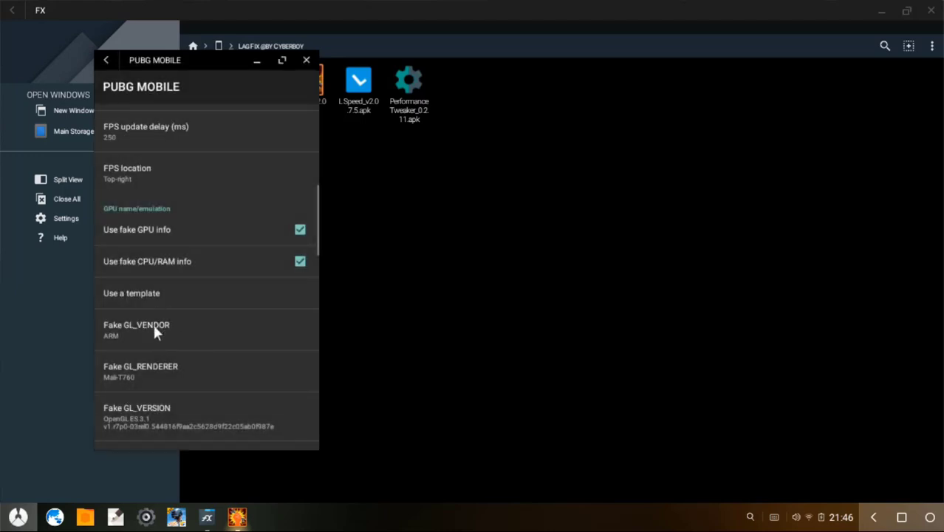
Review the fake GL values and the remaining emulation options for PUBG MOBILE, and return to the app list.
left_click_drag(172, 342, 178, 263)
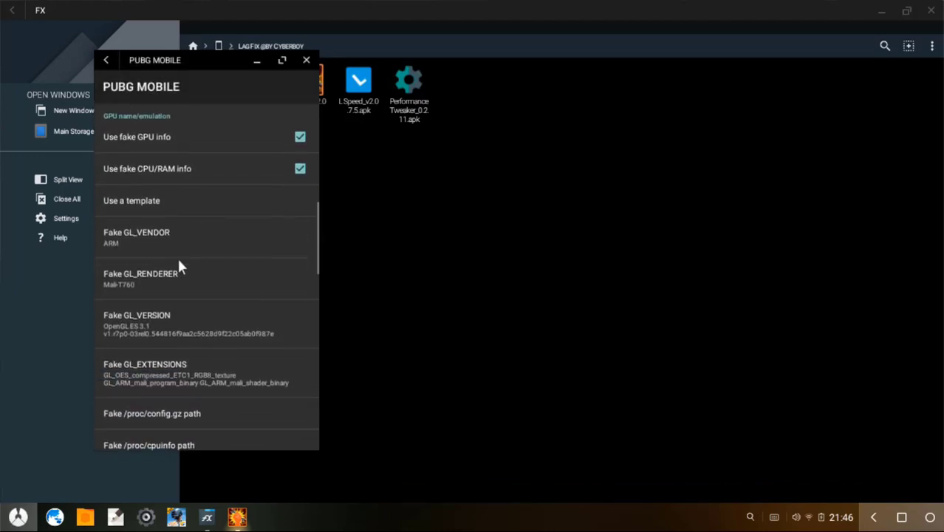
left_click(130, 288)
left_click(225, 296)
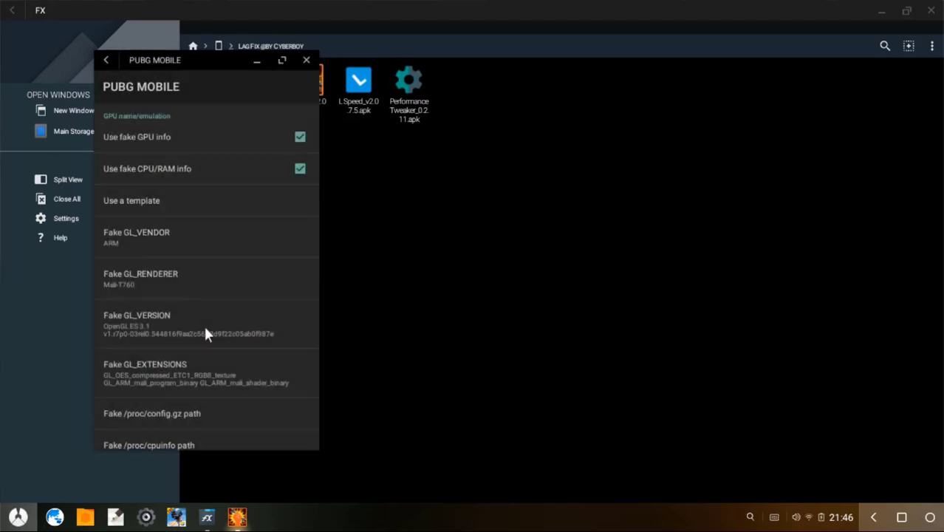
left_click_drag(190, 394, 186, 268)
left_click_drag(197, 391, 197, 243)
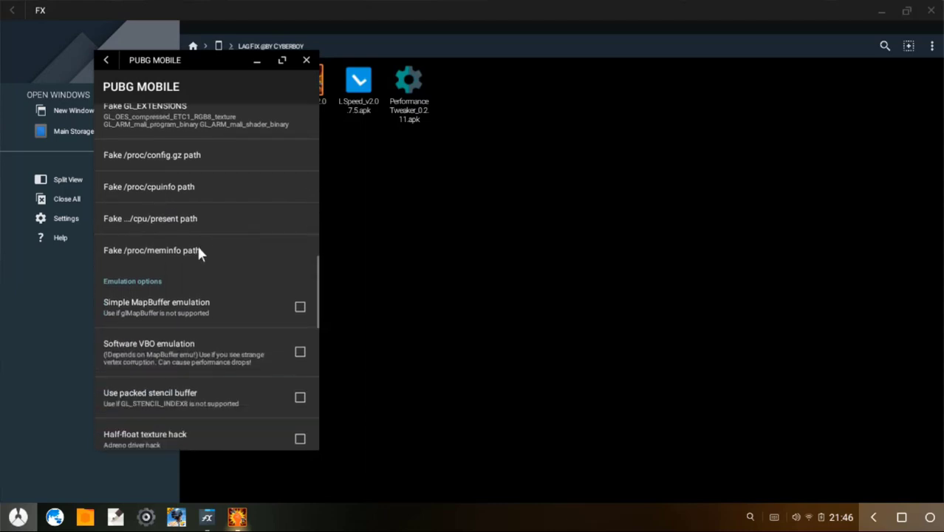
left_click_drag(200, 306, 203, 234)
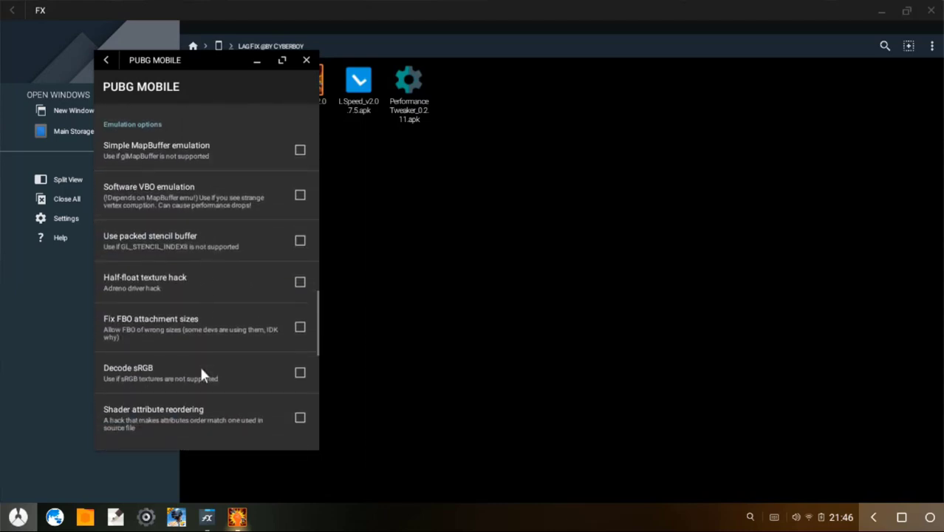
left_click_drag(200, 365, 197, 238)
left_click_drag(210, 367, 219, 186)
left_click_drag(213, 355, 214, 207)
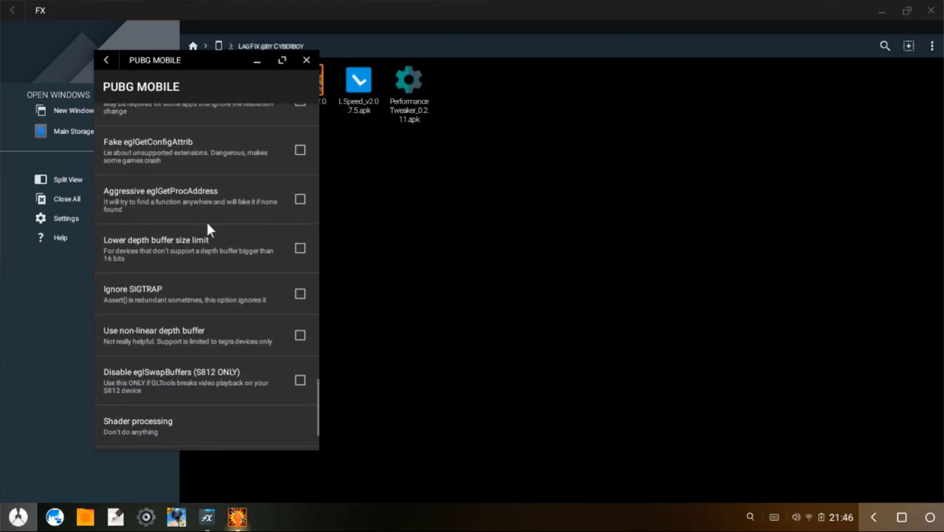
mouse_move(187, 377)
left_mouse_down()
mouse_move(180, 247)
mouse_move(183, 359)
left_mouse_up()
scroll(232, 384, "up", 15)
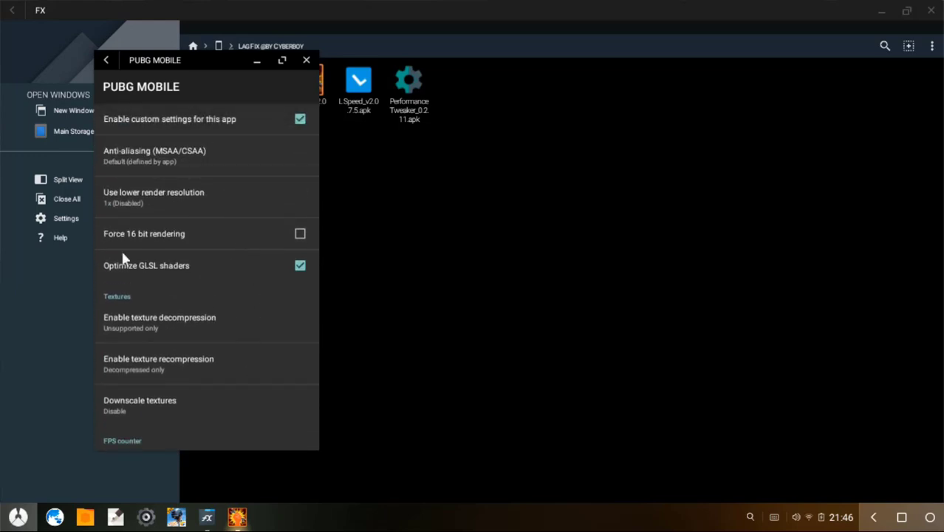
left_click(107, 59)
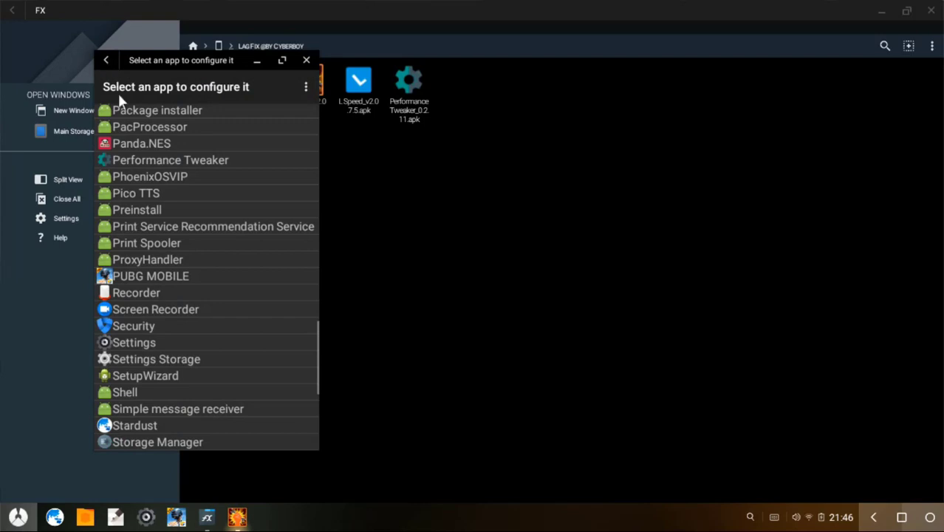
Leave GLTools, install FlashDog from FlashDog_2.1.0.apk in the Lag Fix folder, and open it.
left_click(107, 60)
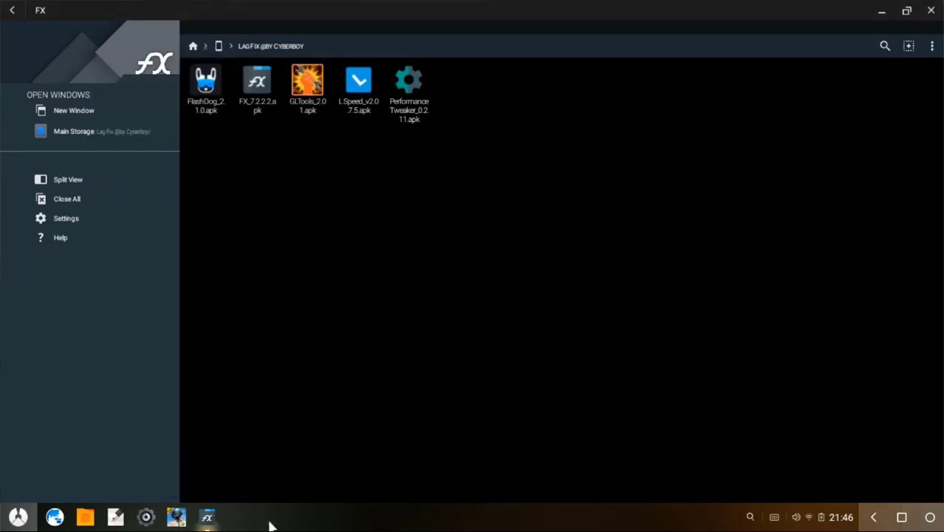
left_click(201, 96)
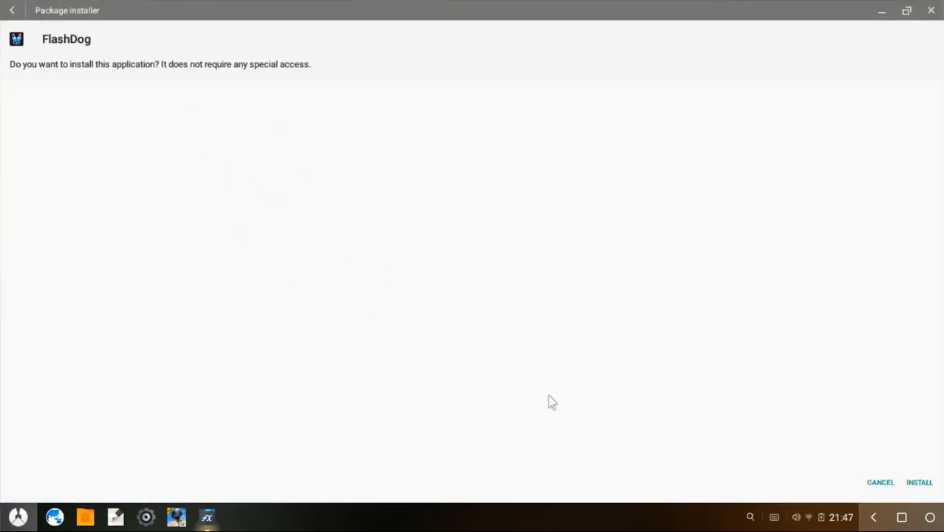
left_click(921, 484)
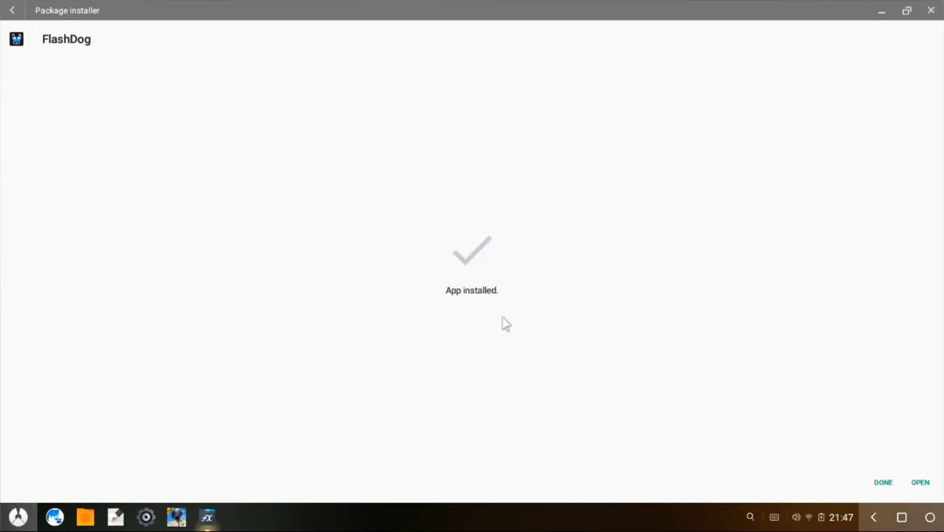
left_click(921, 484)
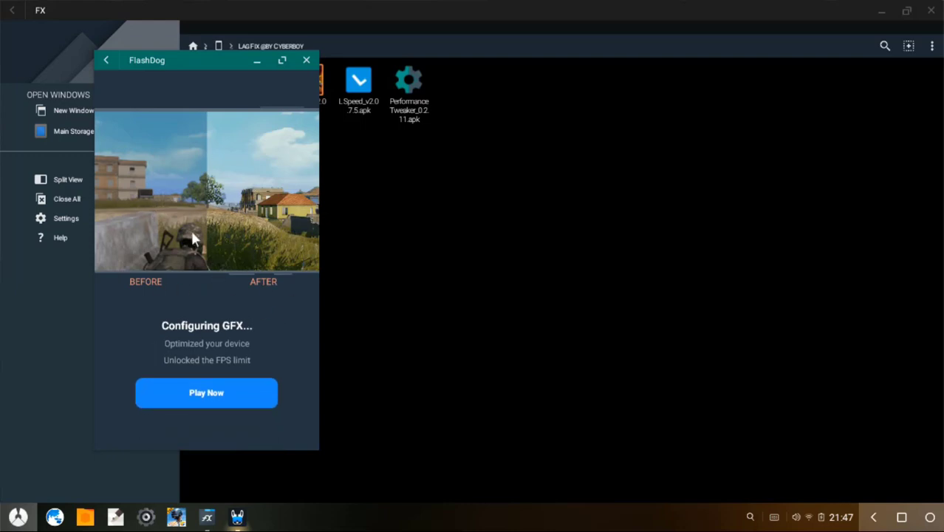
Minimize the file manager, start FlashDog's GFX configuration, and allow it to access photos, media and files.
left_click_drag(185, 58, 563, 87)
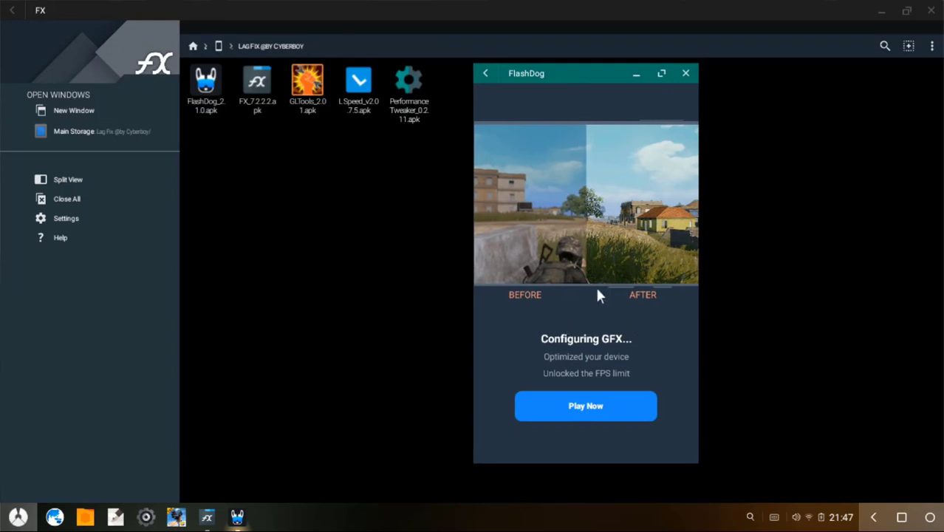
left_click(887, 10)
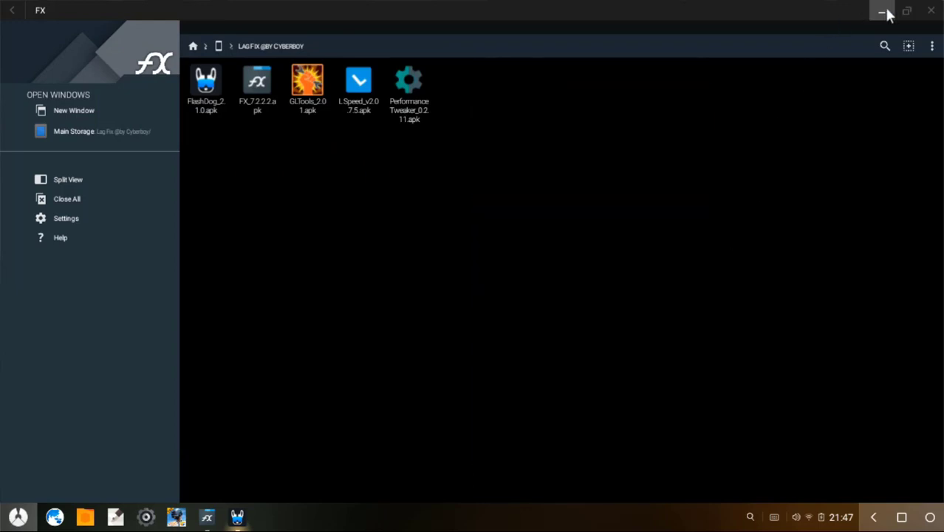
left_click(886, 13)
left_click_drag(581, 71, 297, 40)
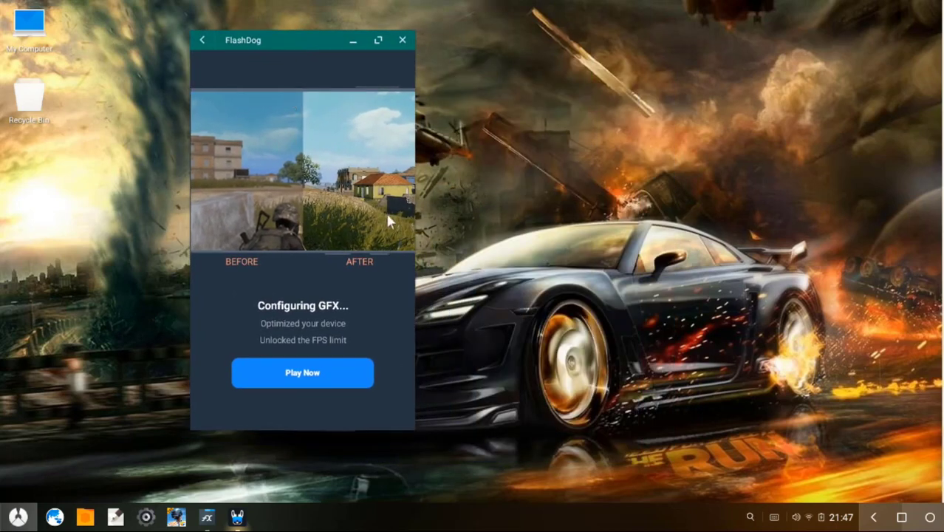
left_click(310, 377)
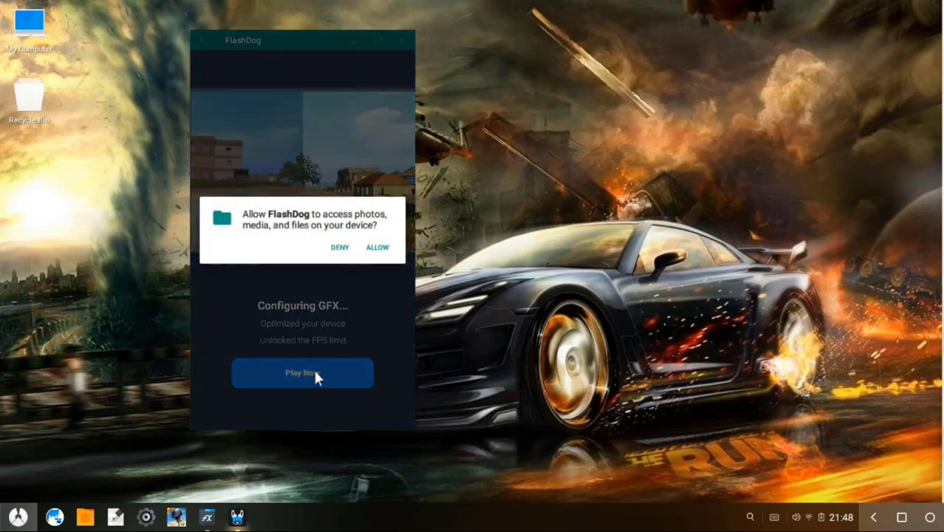
left_click(379, 254)
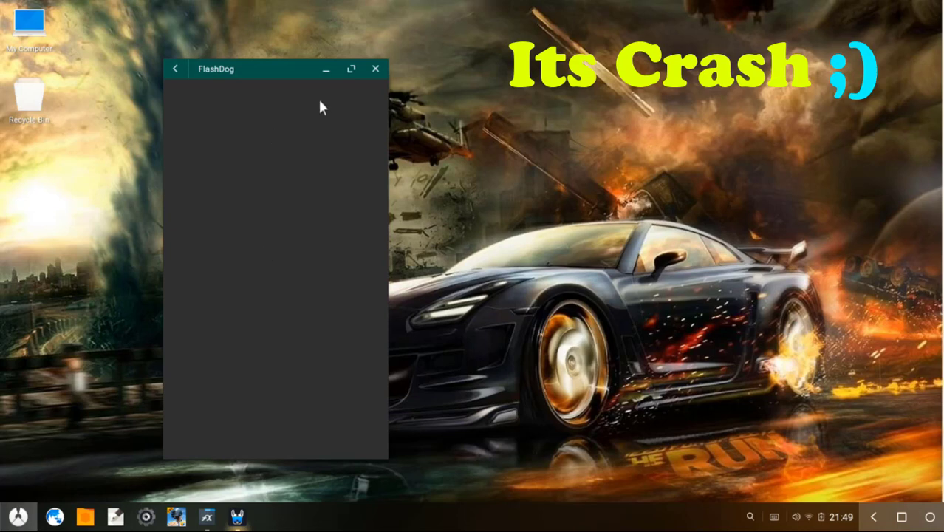
Close and relaunch FlashDog, select the Customize GFX profile, and open its advanced settings.
left_click(375, 70)
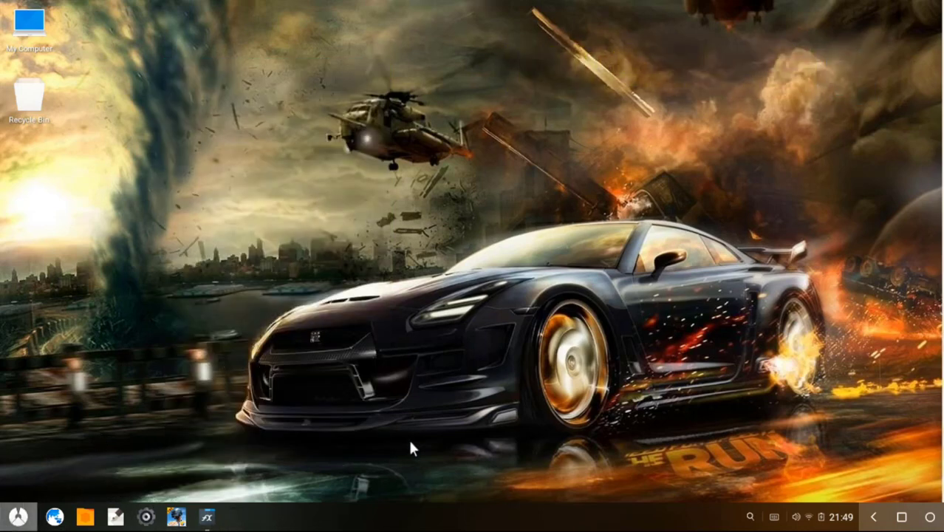
key("super")
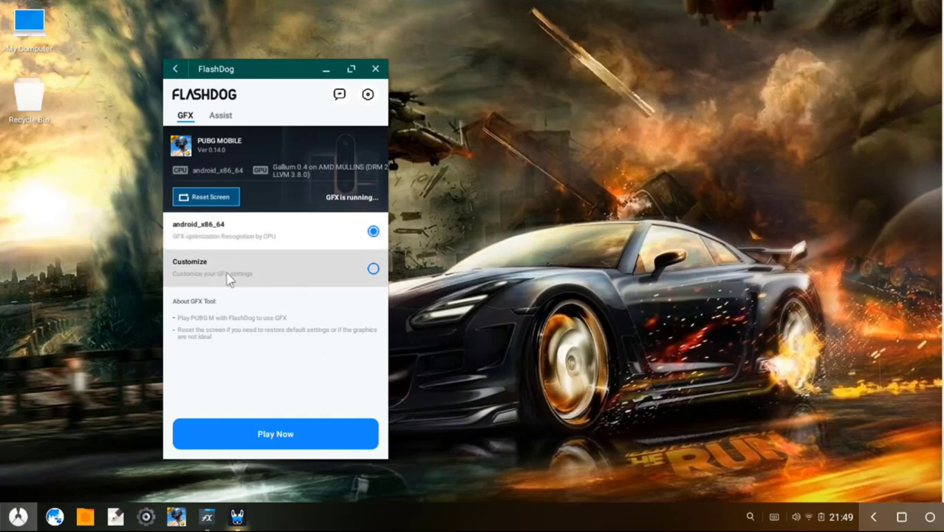
left_click(373, 269)
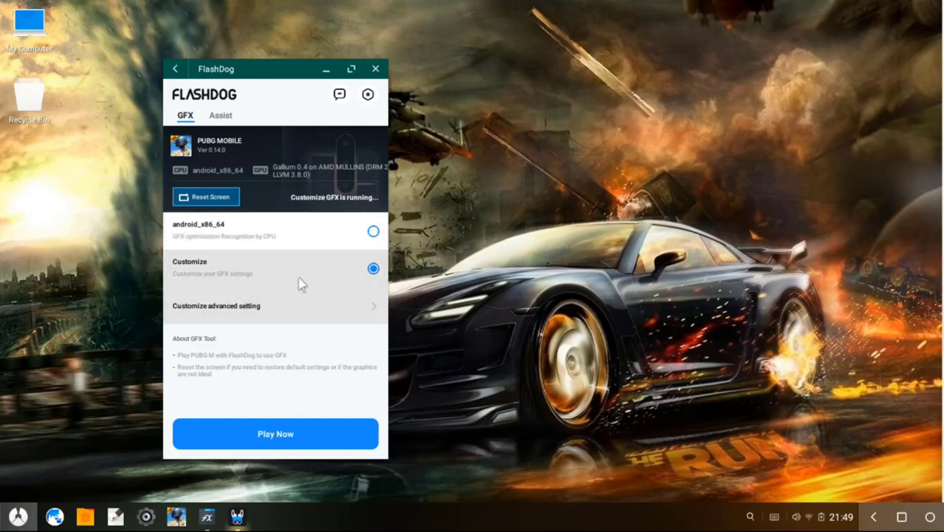
left_click(270, 306)
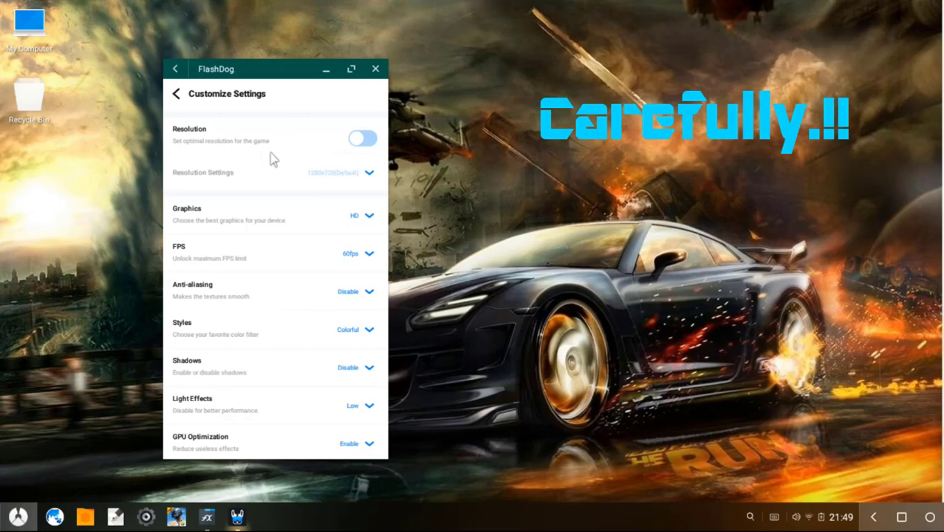
Enable the Resolution option and set the game resolution to 1280x720(Default).
left_click(362, 140)
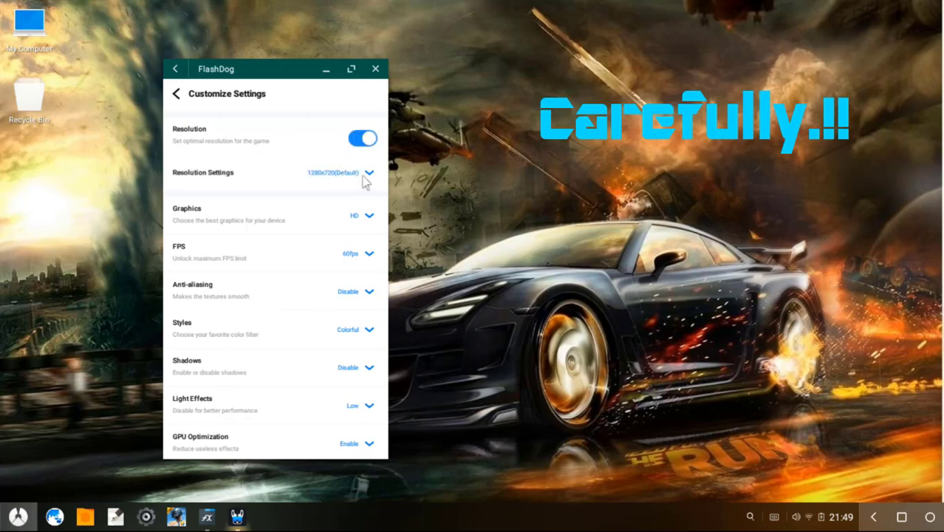
left_click(356, 176)
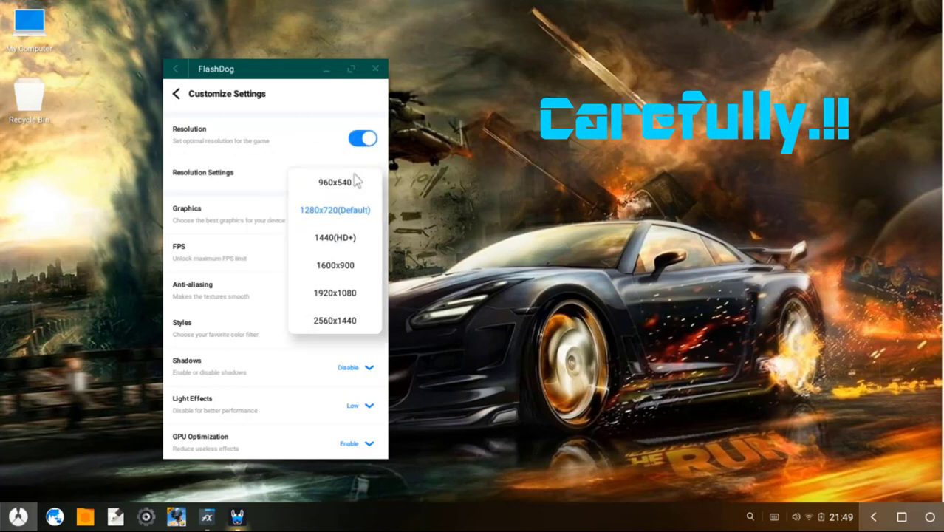
left_click(339, 212)
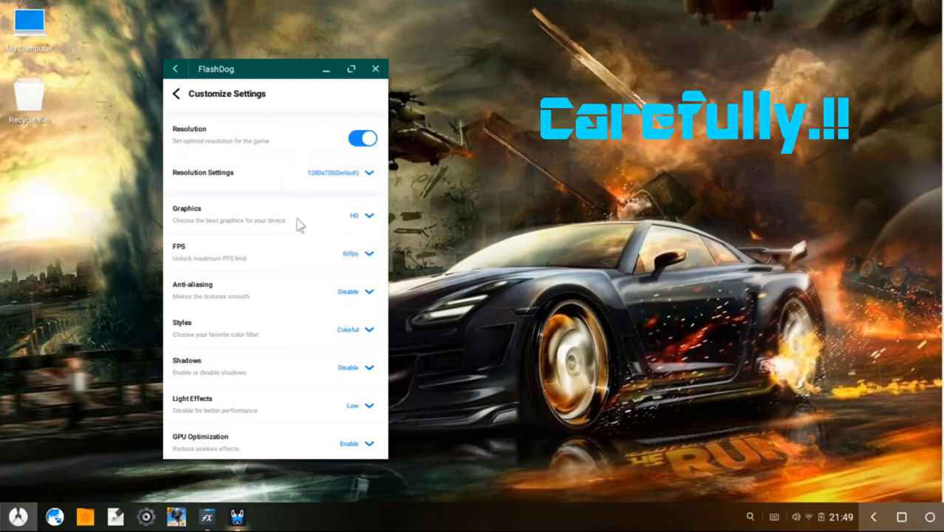
Set Graphics to "So Smooth" and the FPS limit to 60fps.
left_click(333, 220)
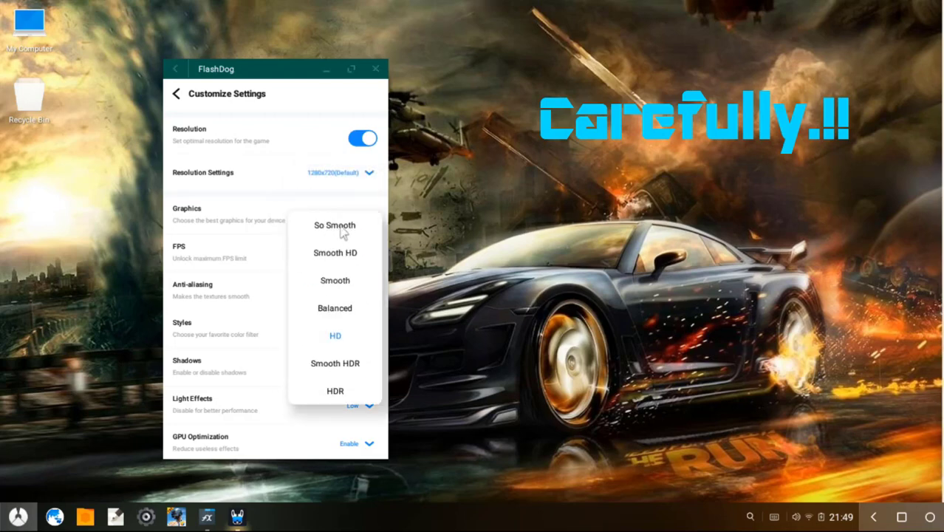
left_click(342, 230)
left_click(347, 256)
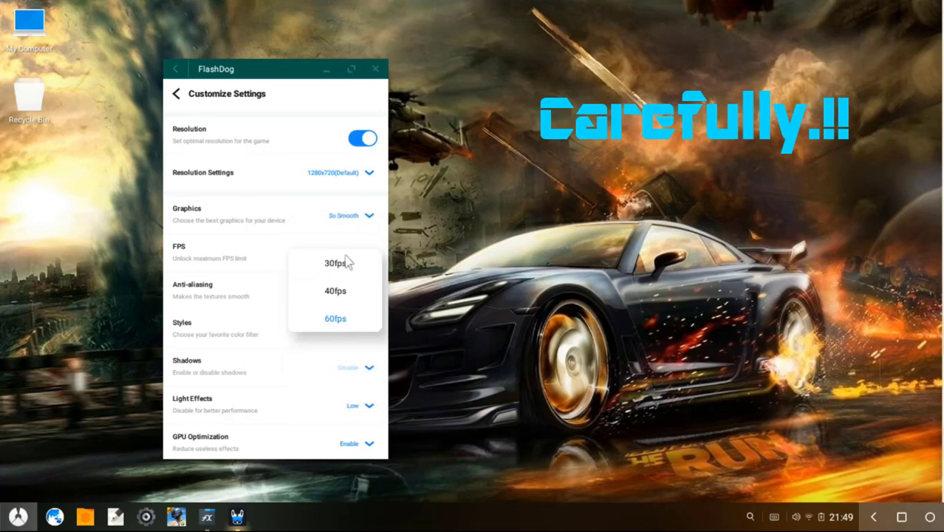
left_click(333, 319)
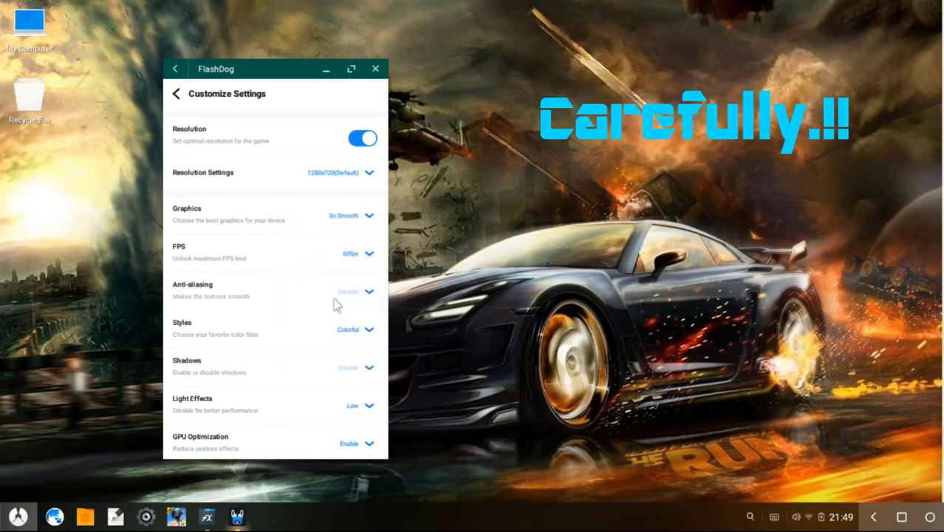
Set Styles to Colorful and Light Effects to Disable.
scroll(320, 355, "down", 1)
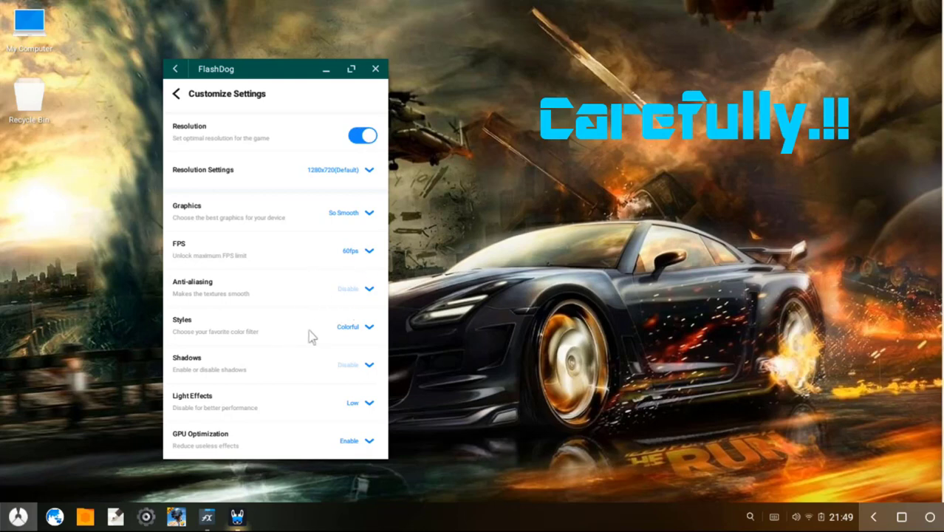
left_click(354, 329)
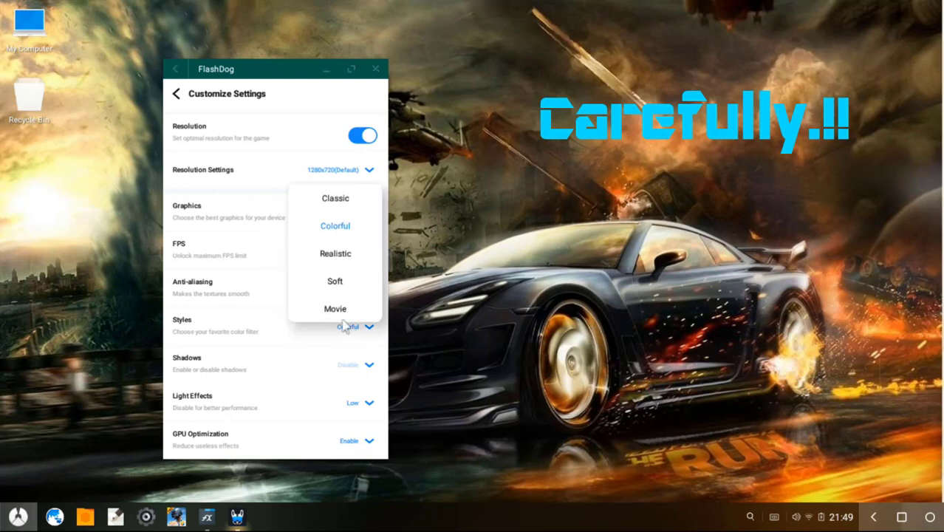
left_click(345, 229)
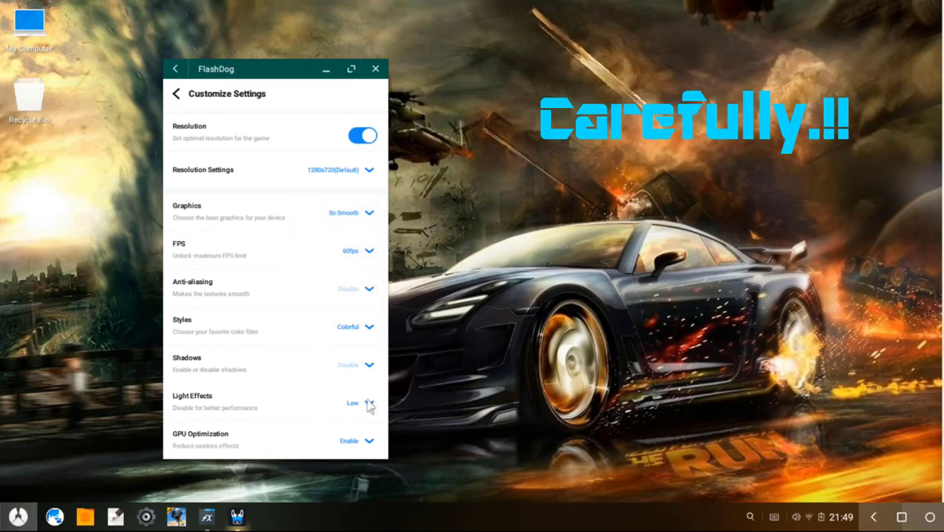
left_click(359, 405)
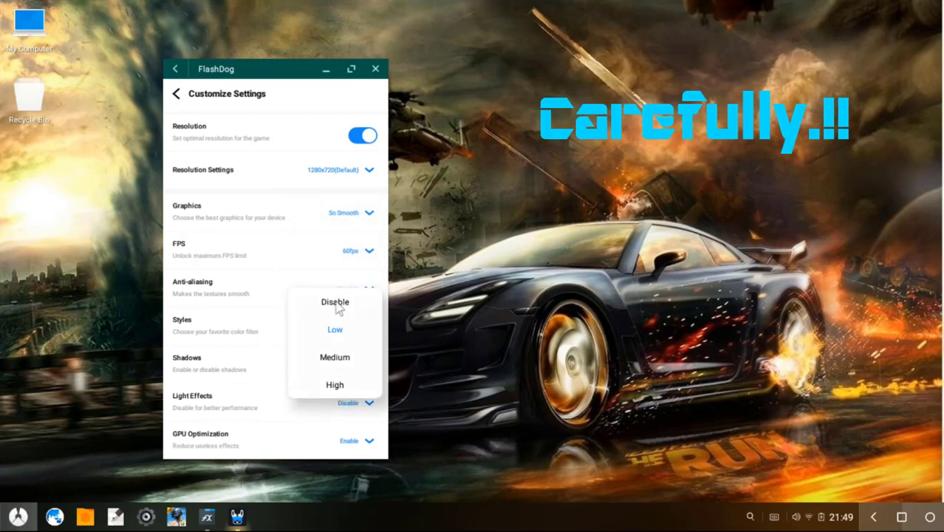
left_click(338, 308)
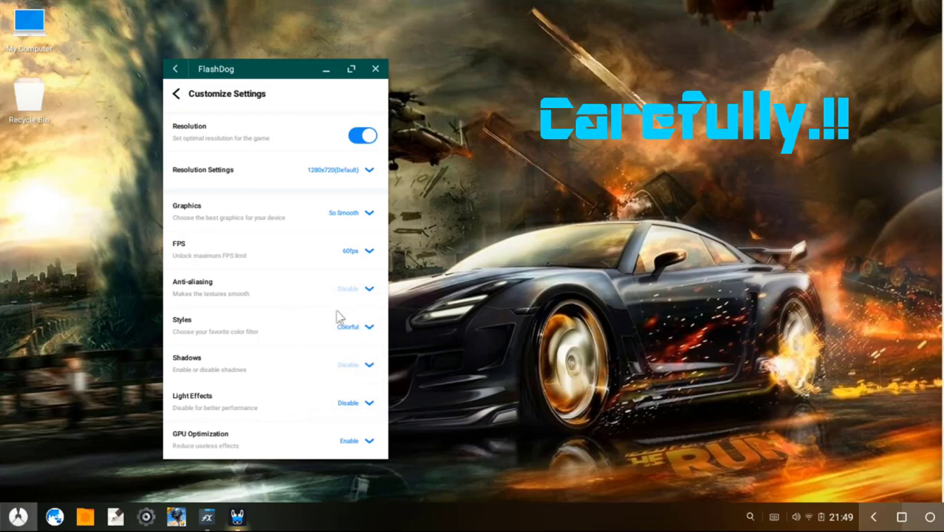
Choose a GPU Optimization option and return to FlashDog's main GFX screen.
left_click(369, 440)
left_click(340, 425)
left_click(178, 94)
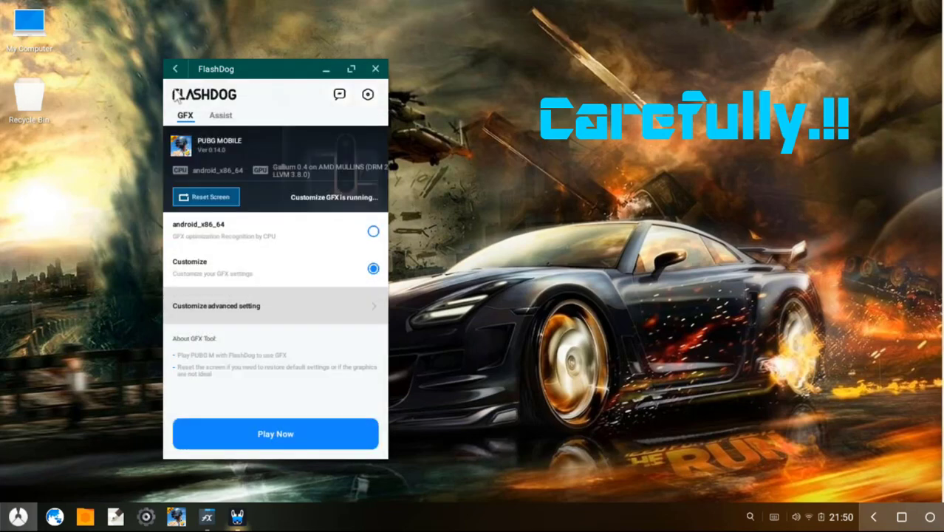
Launch PUBG MOBILE through FlashDog with the customized GFX settings, minimize FlashDog, and bring the game to the front.
left_click(282, 433)
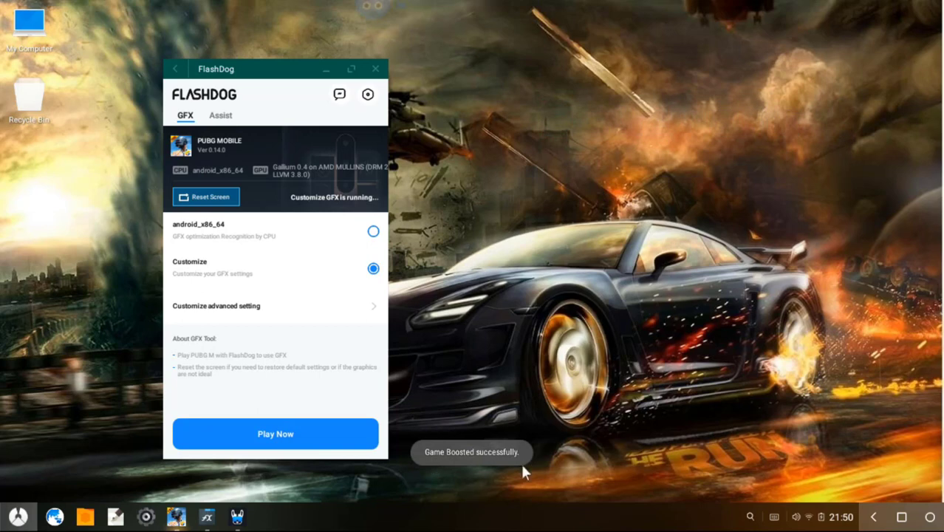
left_click(326, 72)
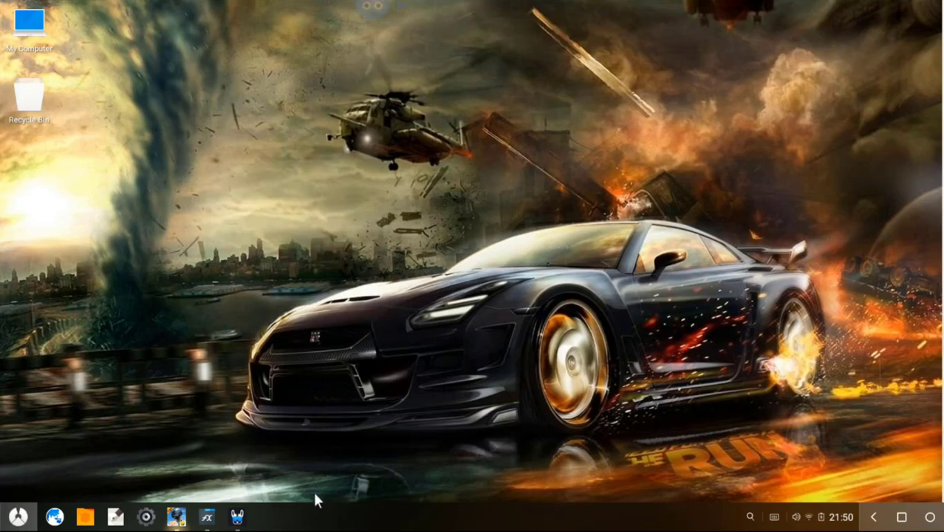
left_click(177, 517)
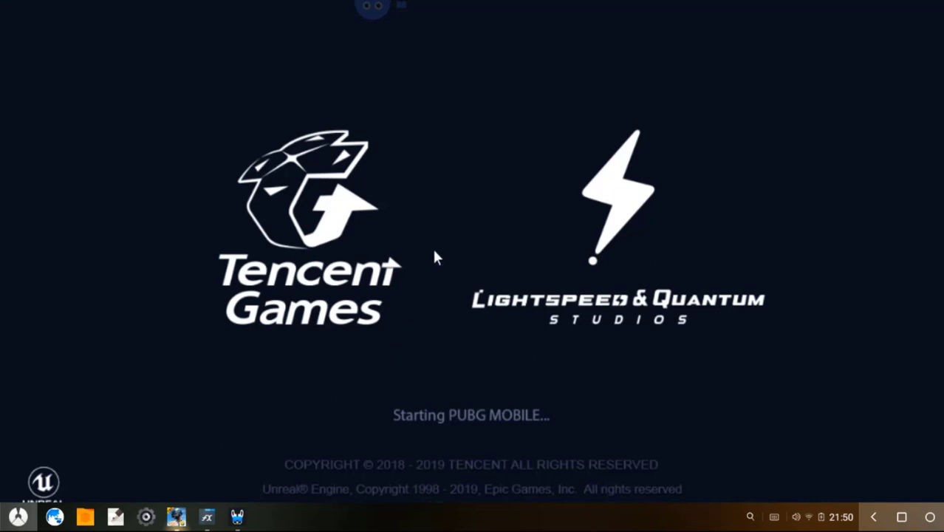
left_click(532, 492)
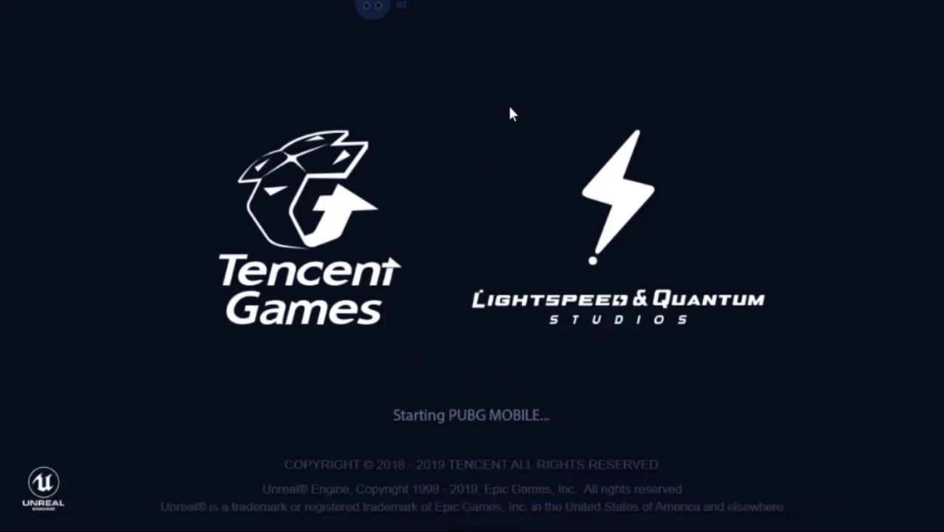
Close PUBG MOBILE and try to quit FlashDog.
mouse_move(600, 16)
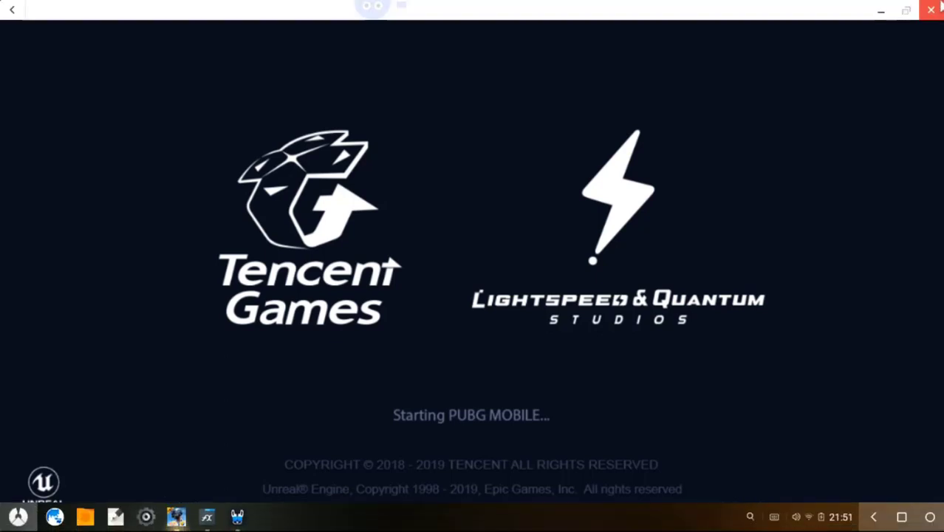
left_click(931, 10)
right_click(236, 517)
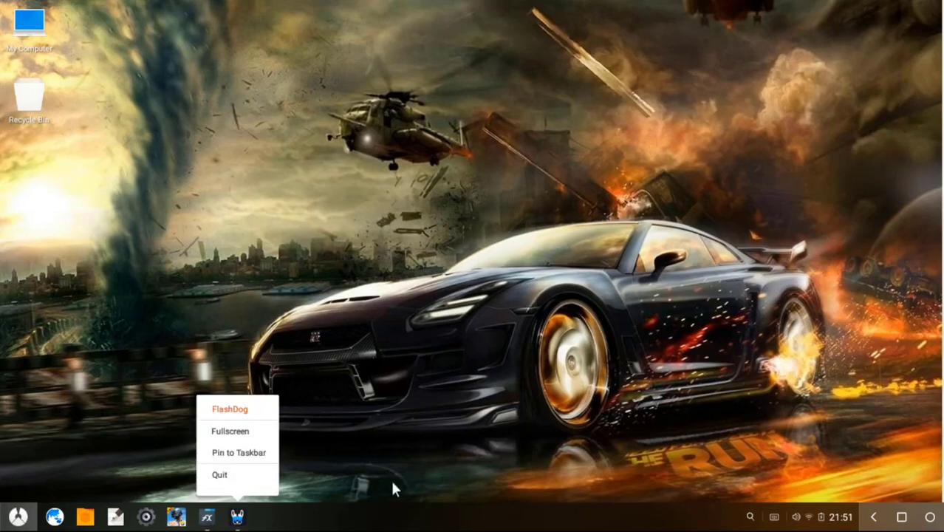
left_click(239, 478)
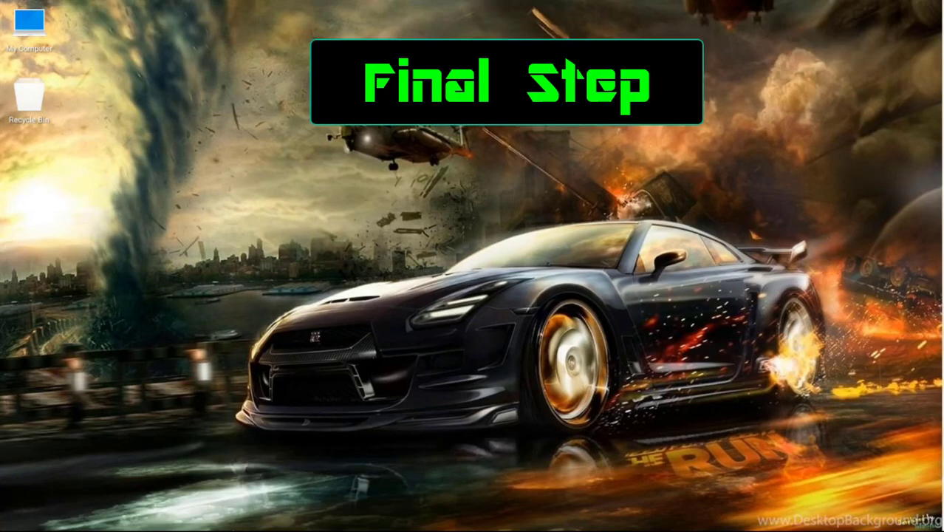
Dismiss the FlashDog context menu and refresh the desktop.
right_click(236, 510)
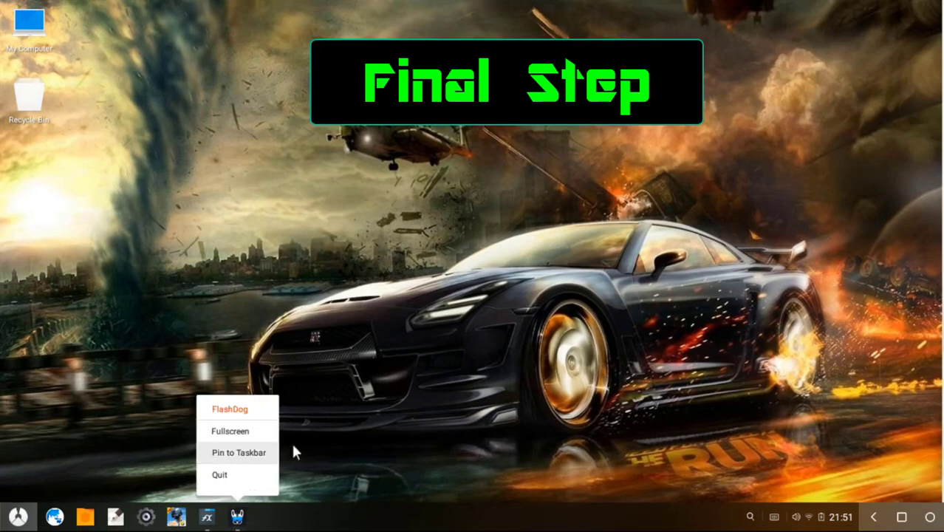
right_click(378, 252)
left_click(404, 349)
right_click(384, 317)
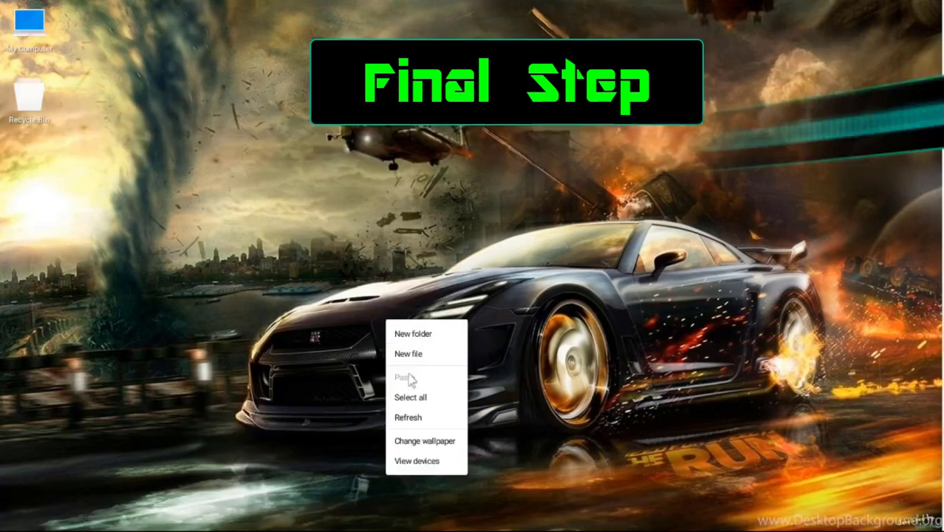
left_click(403, 416)
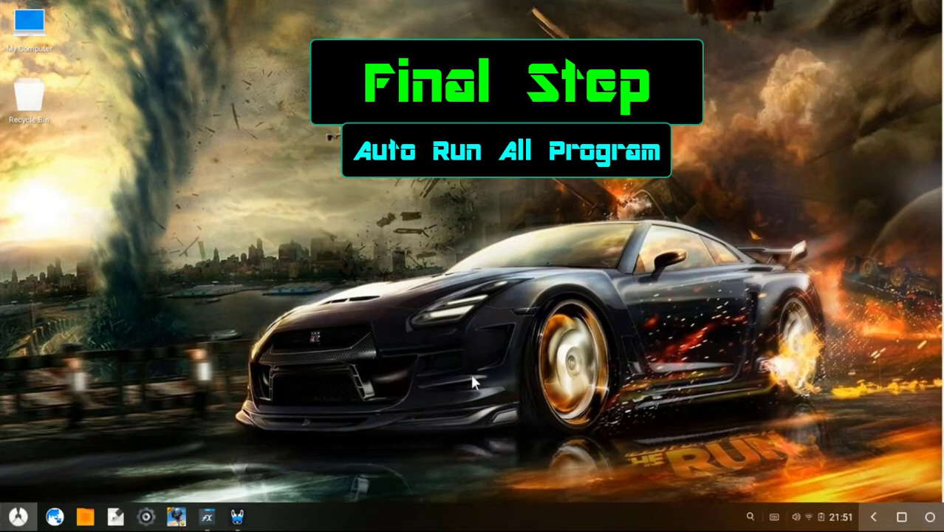
Quit the FlashDog and FX apps that are still running.
right_click(237, 516)
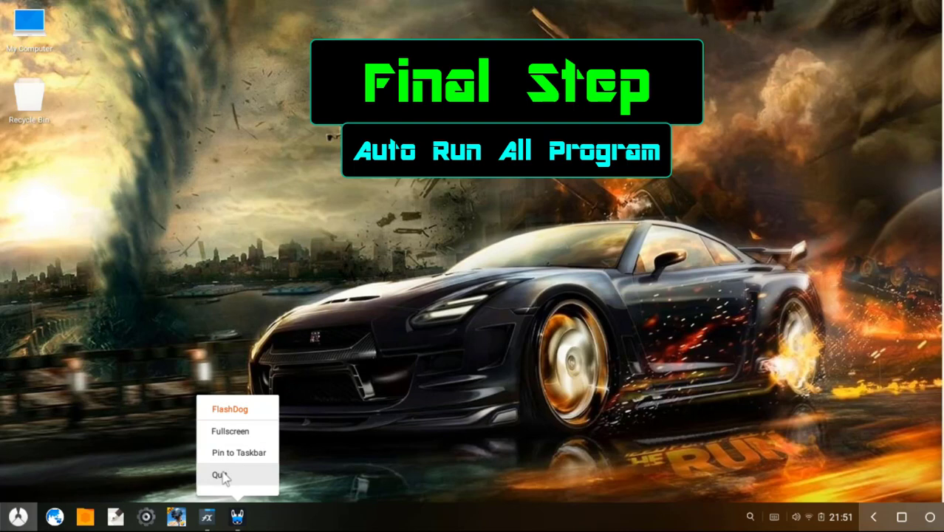
left_click(220, 475)
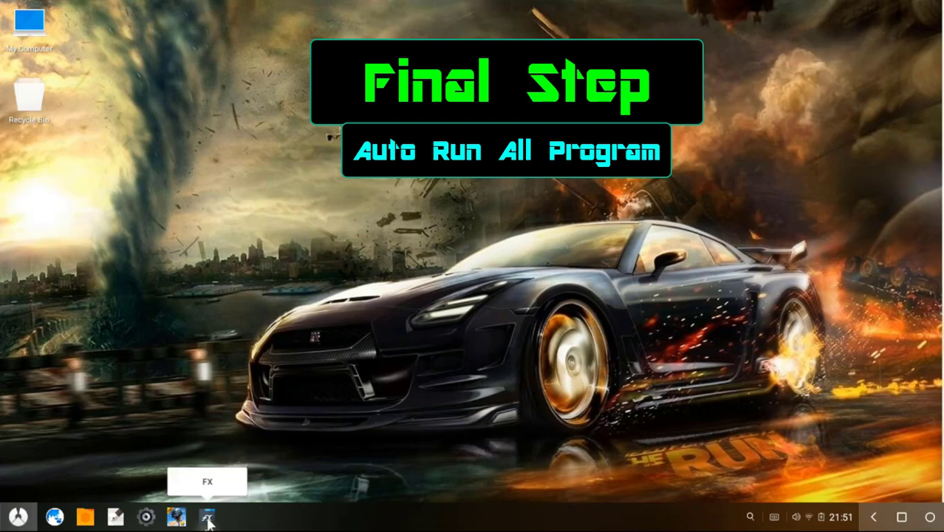
right_click(208, 520)
left_click(189, 475)
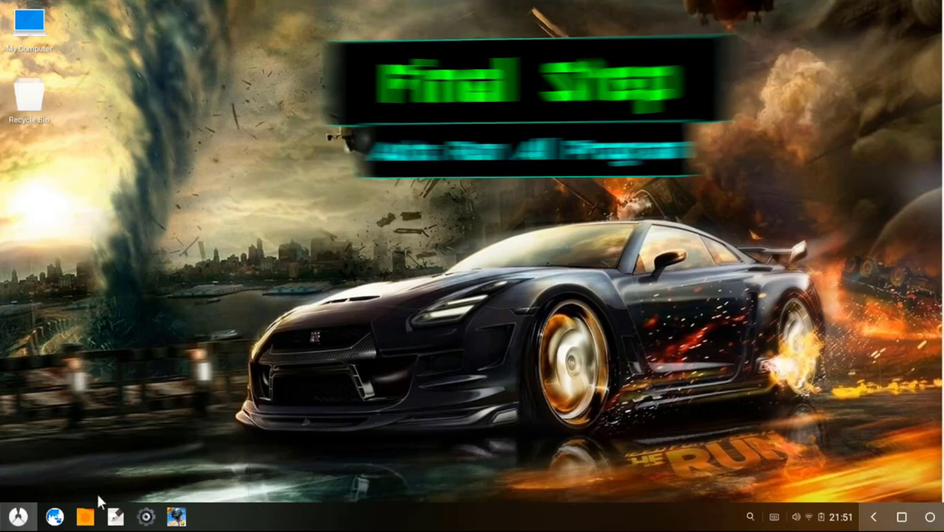
Open the system's AutoRun settings and allow FlashDog, FX and GLTools to run in the background.
left_click(18, 517)
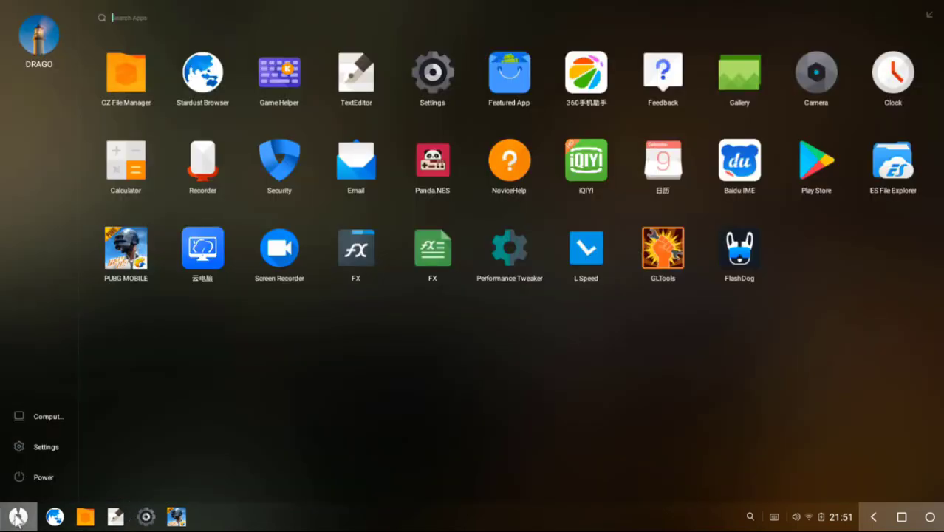
left_click(47, 441)
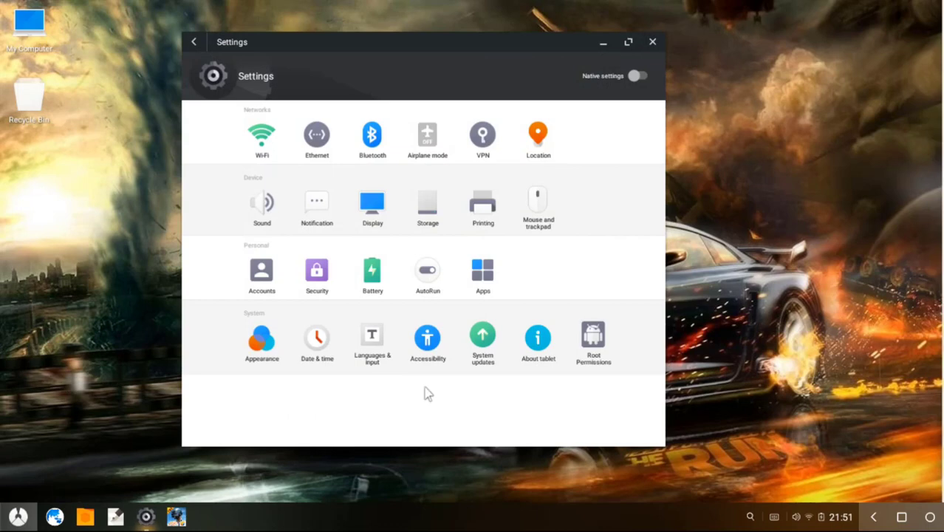
left_click(433, 274)
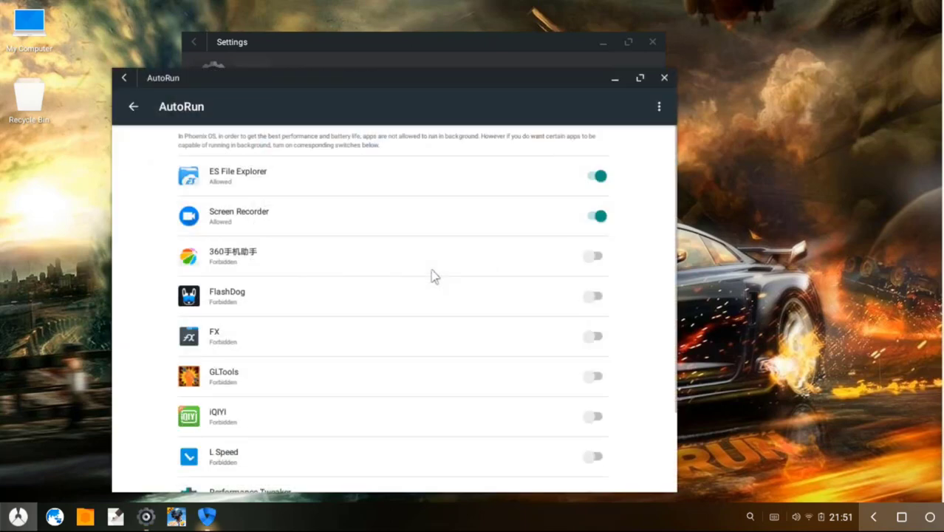
left_click(596, 298)
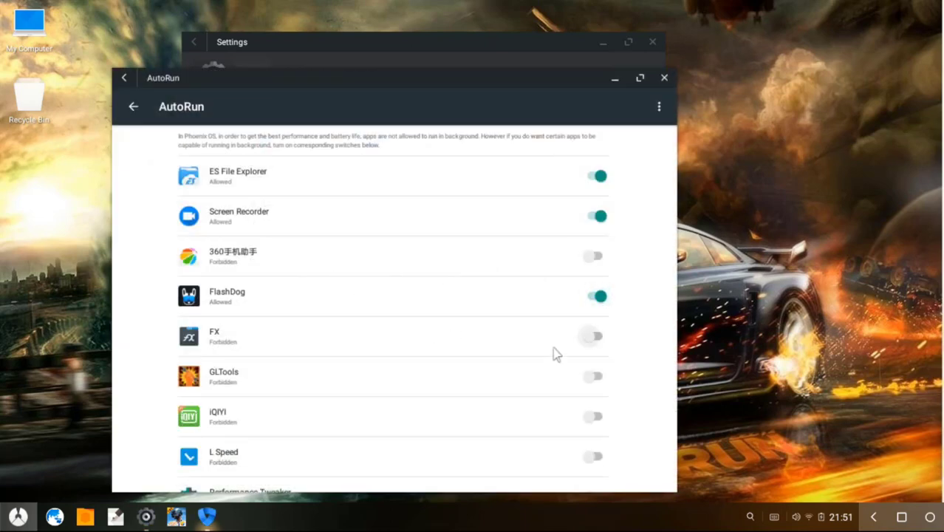
left_click(591, 342)
scroll(495, 365, "down", 3)
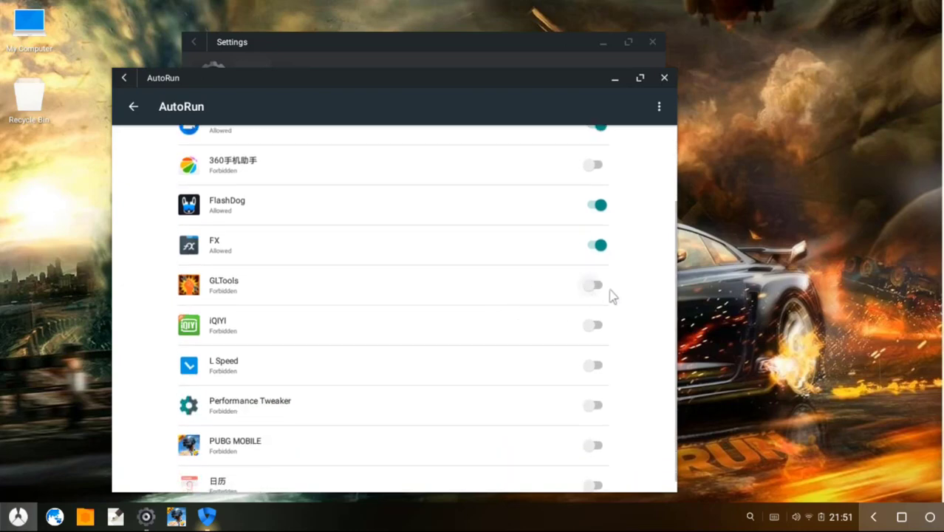
left_click(600, 294)
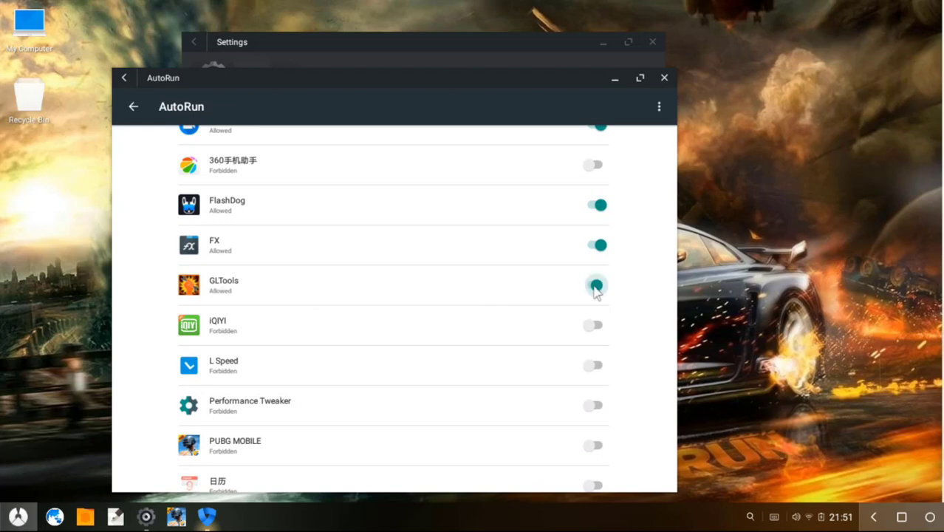
Allow L Speed, Performance Tweaker and PUBG MOBILE to auto-run as well.
scroll(298, 395, "down", 1)
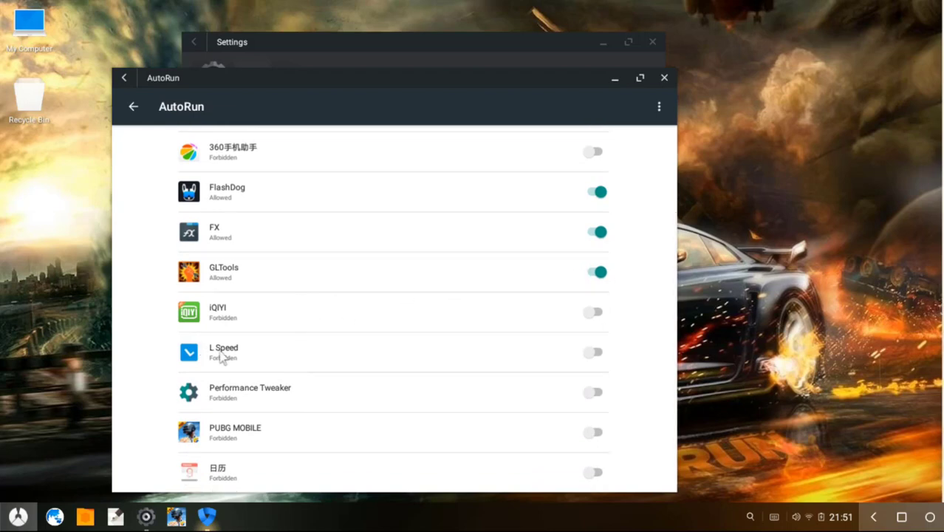
left_click(595, 356)
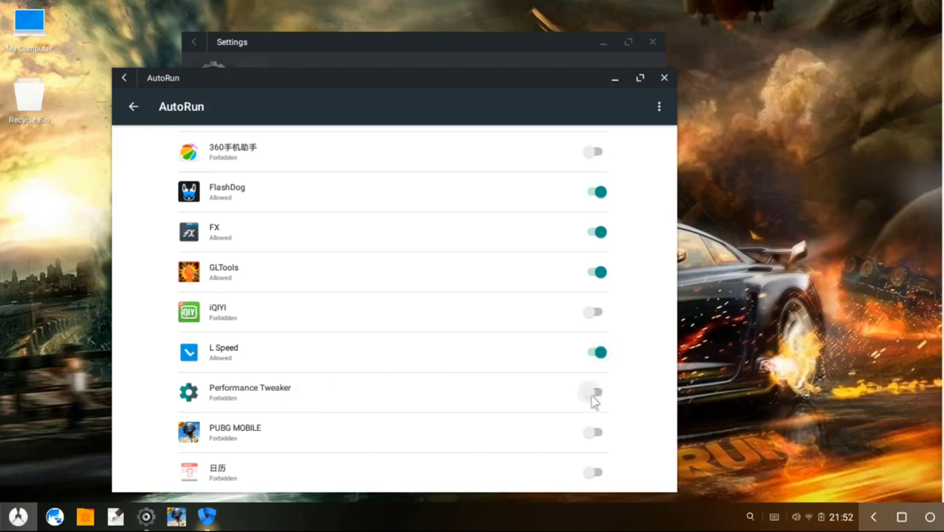
left_click_drag(445, 450, 427, 289)
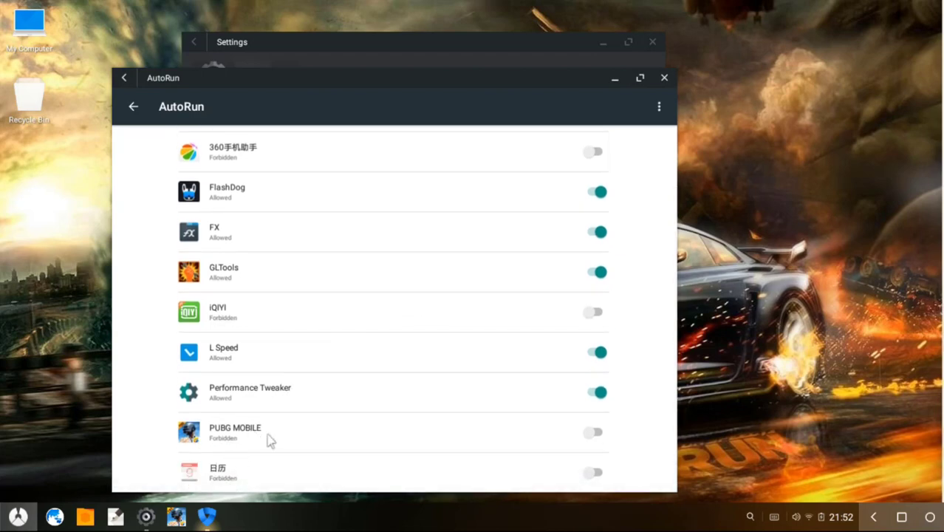
left_click(595, 434)
Review the AutoRun switches for all listed apps and close the AutoRun and Settings windows.
scroll(459, 326, "down", 1)
scroll(455, 313, "up", 1)
scroll(428, 435, "up", 2)
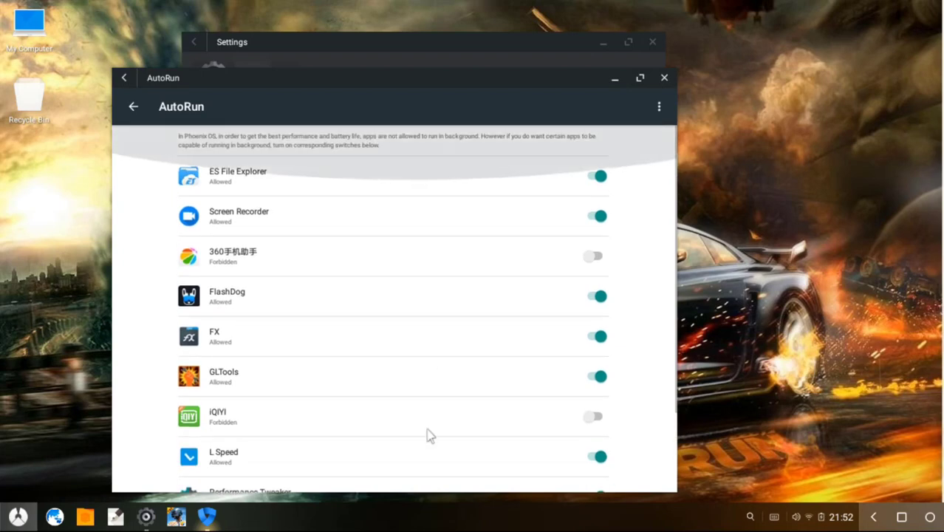
scroll(424, 246, "down", 1)
scroll(510, 291, "up", 2)
scroll(440, 347, "down", 2)
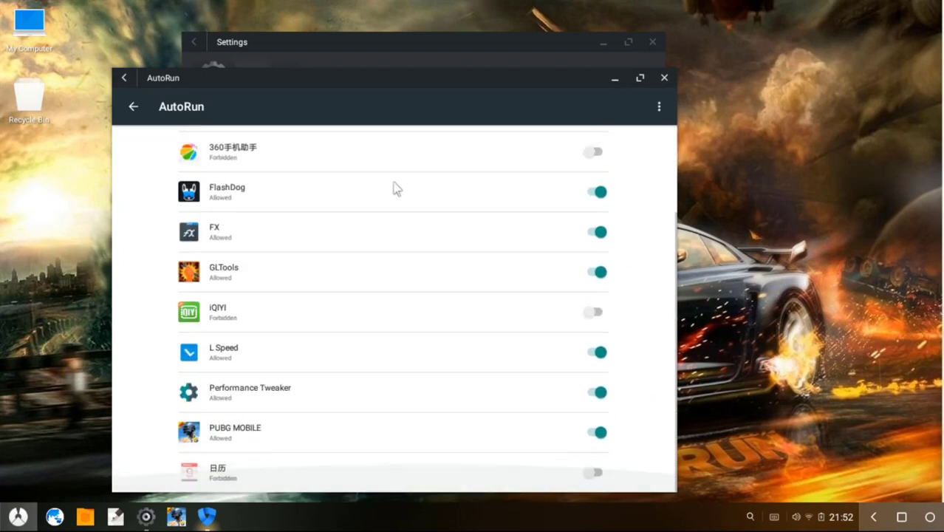
scroll(393, 187, "up", 3)
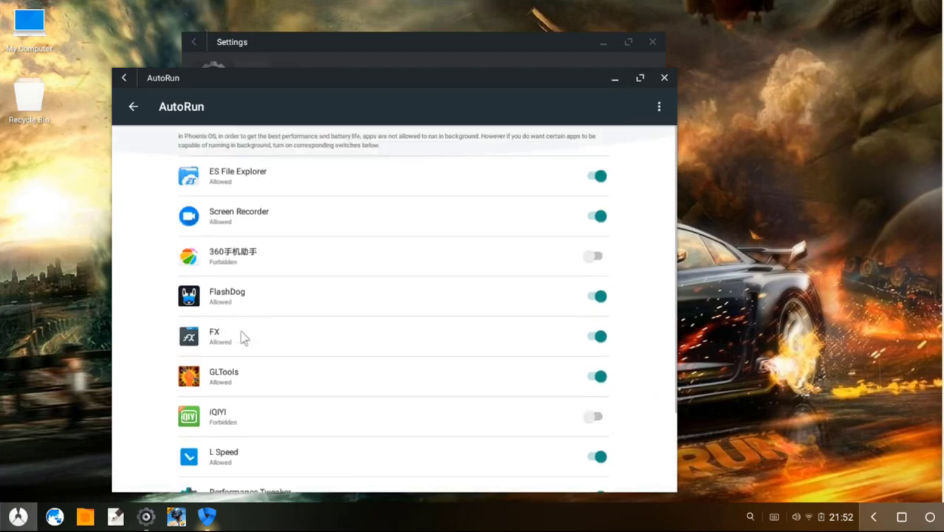
left_click(126, 78)
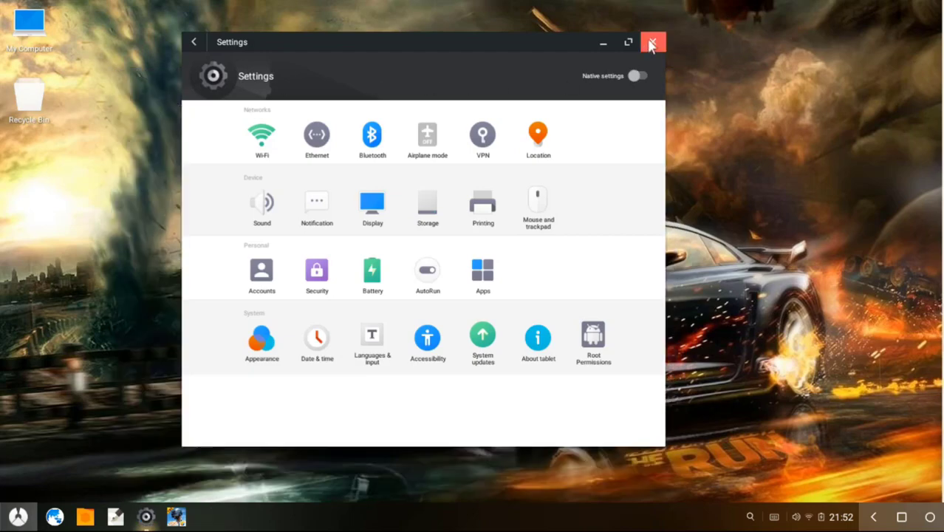
left_click(653, 42)
Refresh the desktop.
right_click(499, 106)
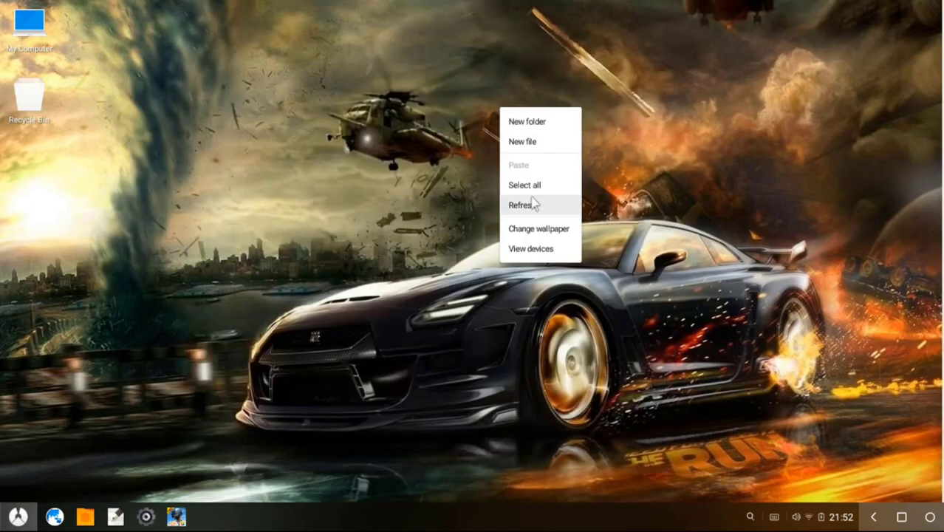
left_click(526, 205)
right_click(522, 179)
left_click(547, 279)
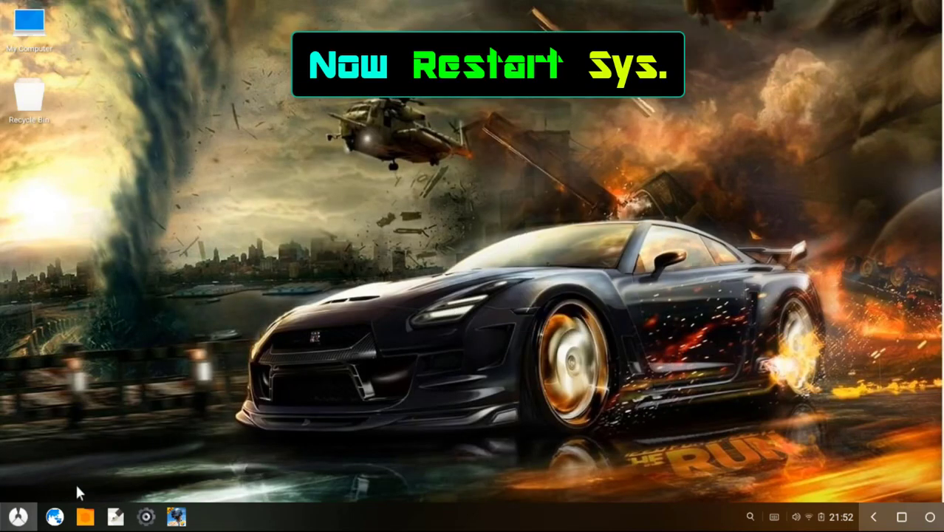
Restart the computer and boot back into Phoenix OS through the PhoenixOSH4CK and PhoenixOSDRAGO entries.
left_click(26, 525)
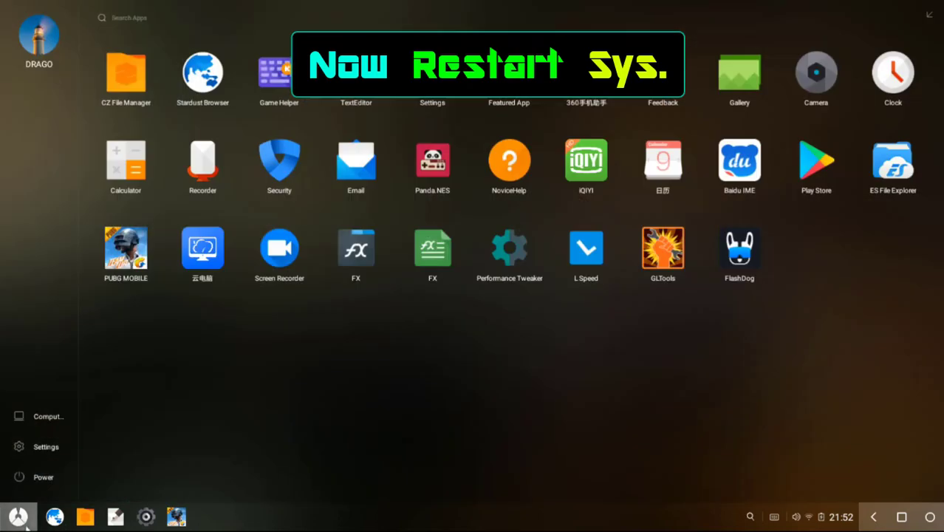
left_click(45, 475)
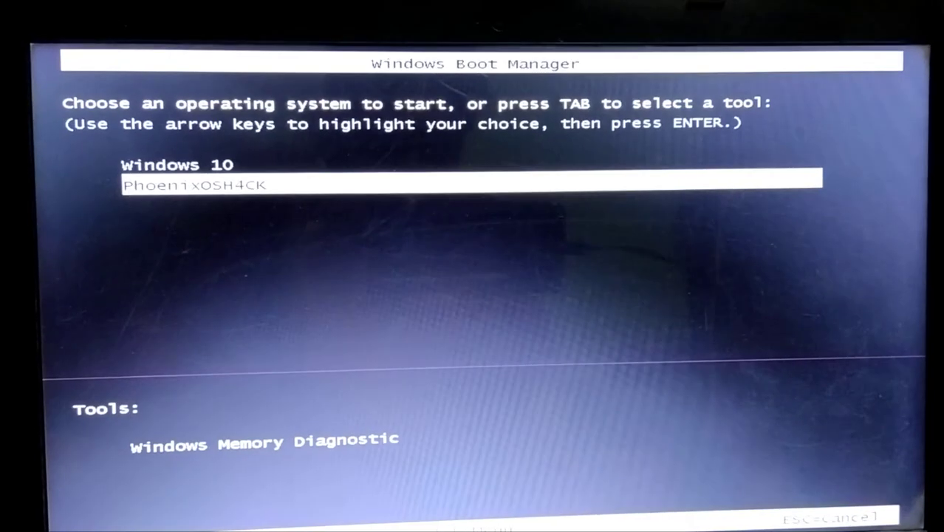
key("Return")
key("Down")
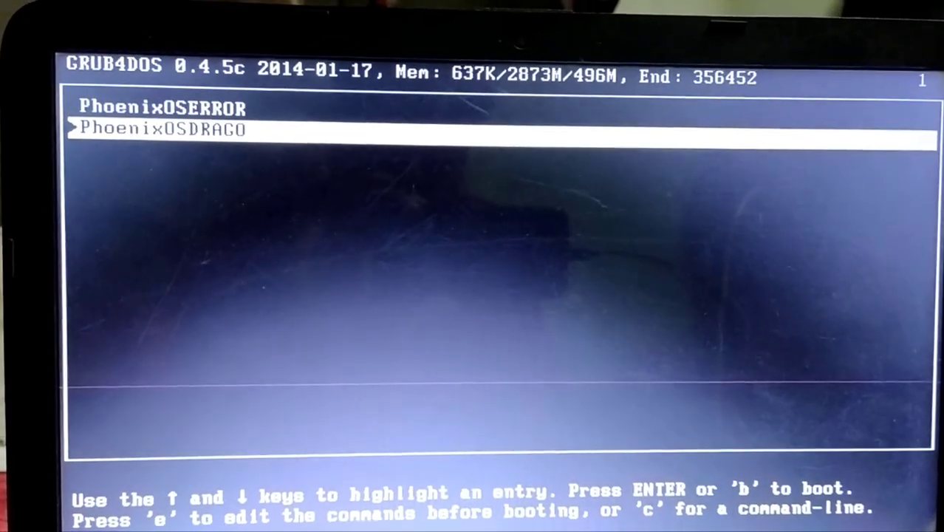
key("Return")
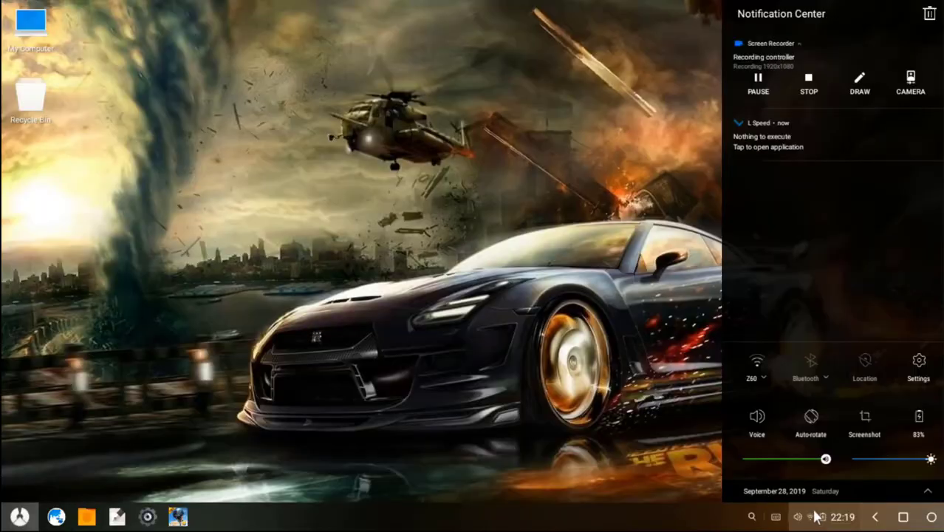
Close the Notification Center and refresh the desktop repeatedly.
left_click(572, 323)
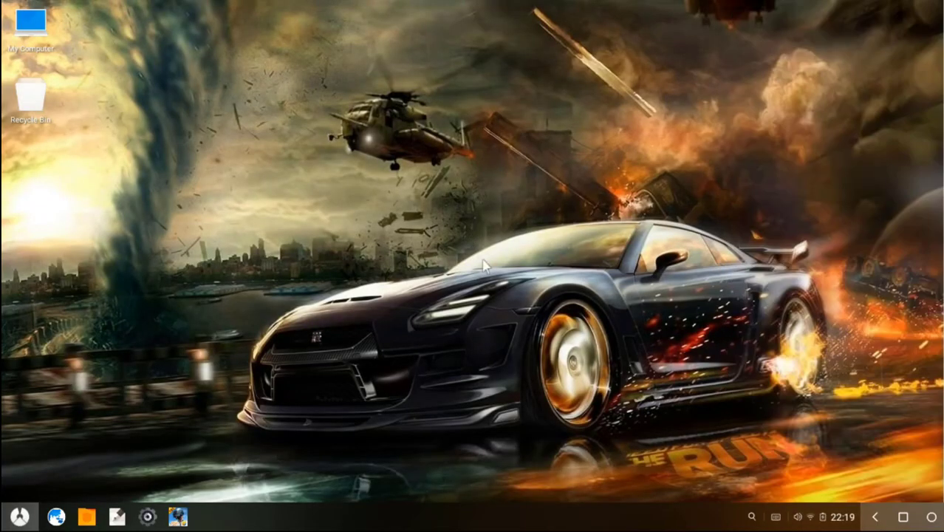
right_click(472, 231)
left_click(497, 319)
right_click(480, 333)
left_click(480, 355)
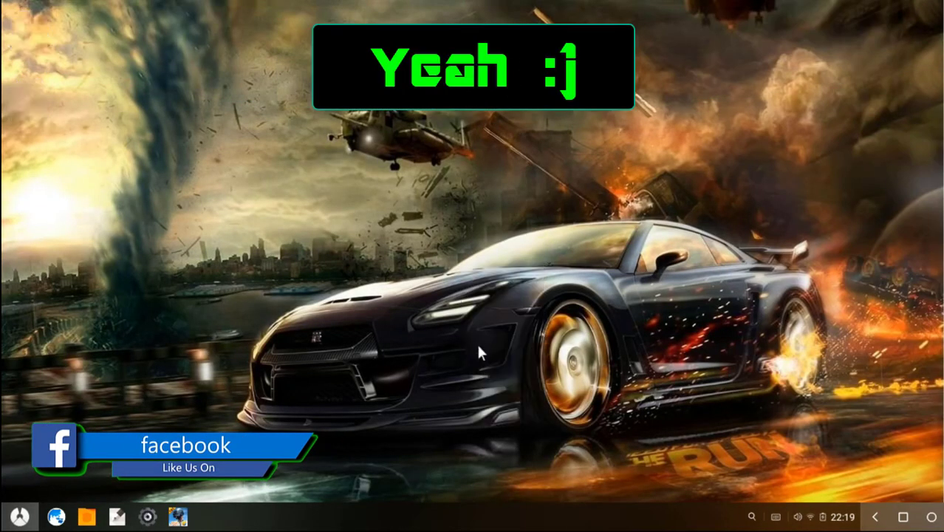
right_click(495, 362)
right_click(479, 319)
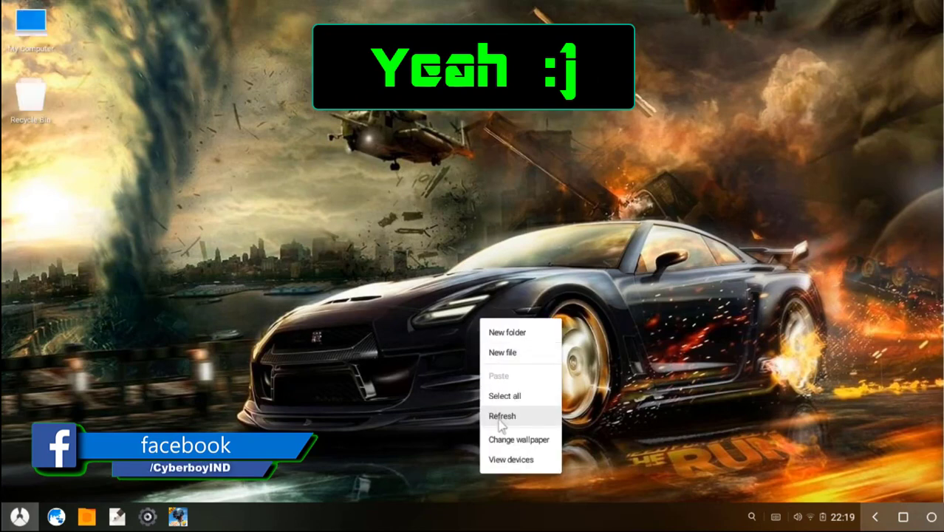
left_click(491, 416)
right_click(473, 356)
left_click(502, 430)
right_click(480, 362)
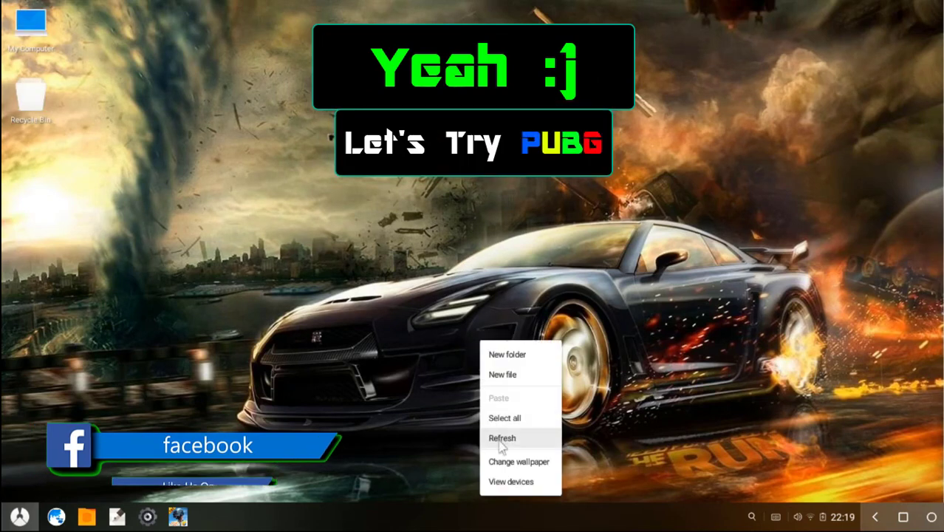
left_click(508, 435)
right_click(477, 341)
left_click(492, 437)
right_click(473, 342)
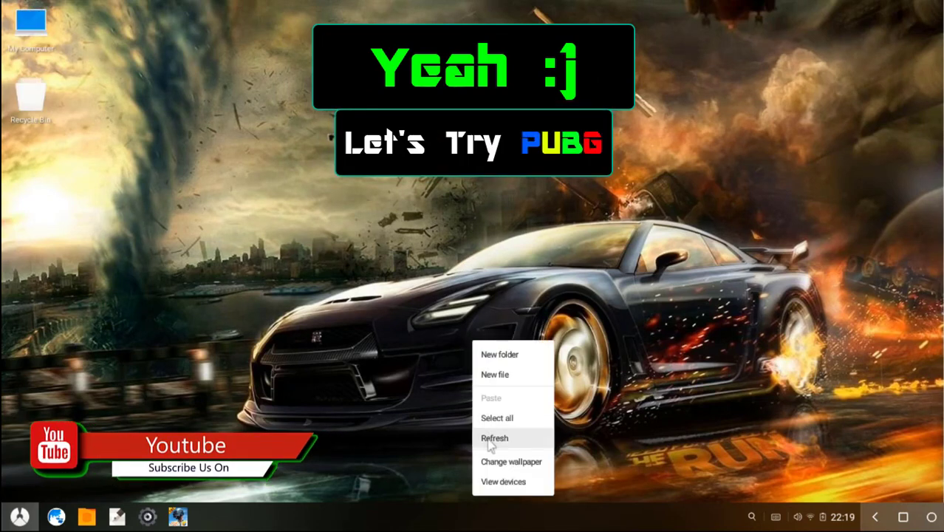
left_click(491, 443)
right_click(473, 342)
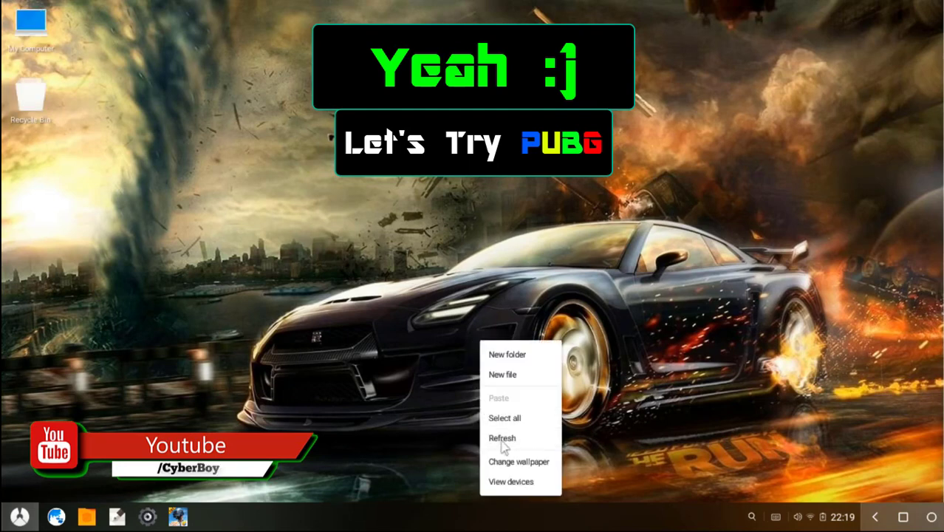
left_click(504, 439)
right_click(488, 337)
left_click(508, 434)
right_click(488, 338)
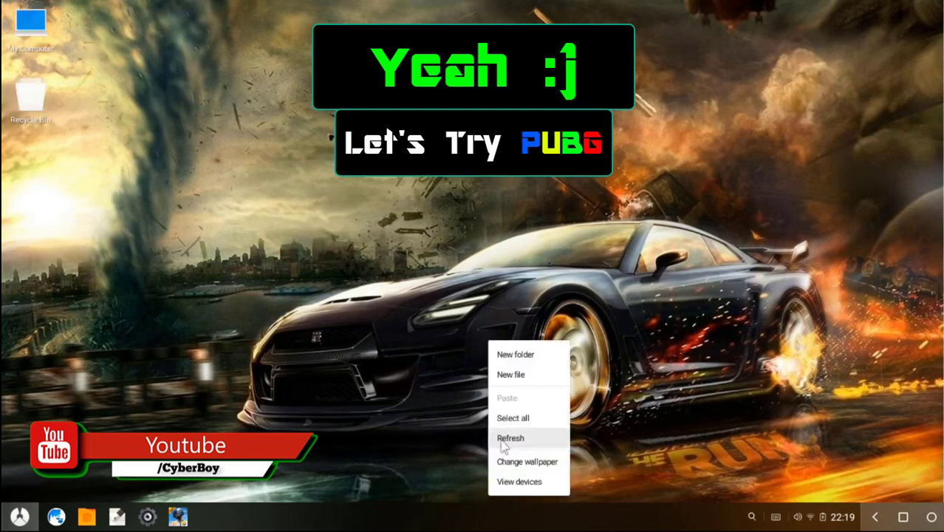
left_click(499, 436)
right_click(477, 340)
left_click(510, 434)
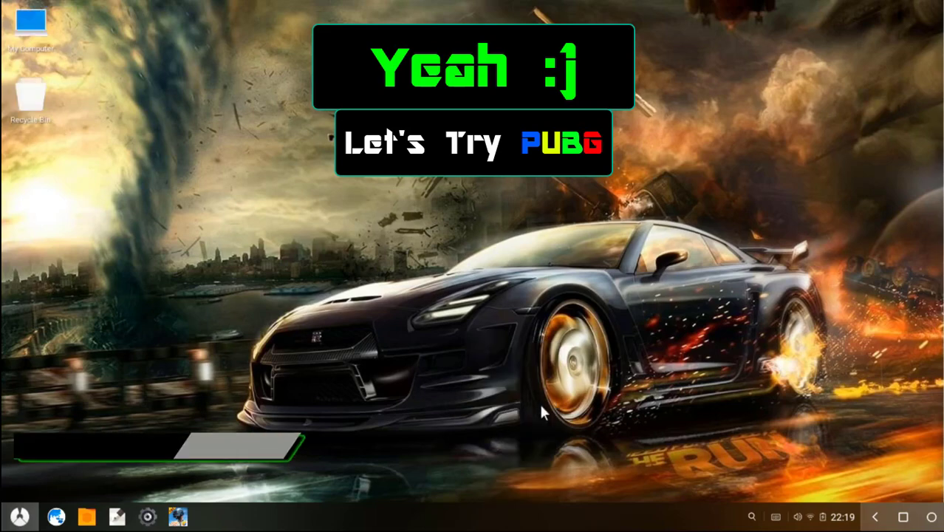
Start PUBG MOBILE through FlashDog with the Customize GFX option, minimize FlashDog, and switch to the game.
key("super")
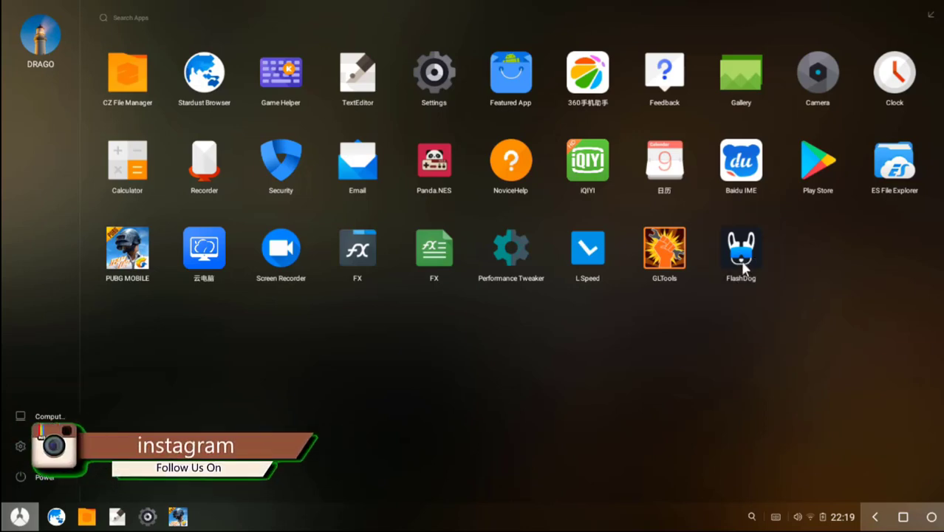
left_click(741, 255)
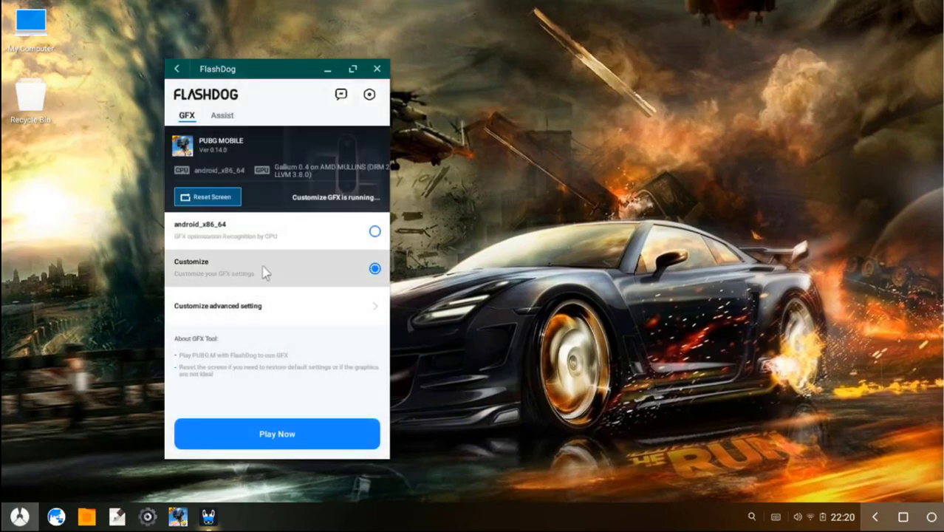
left_click(279, 436)
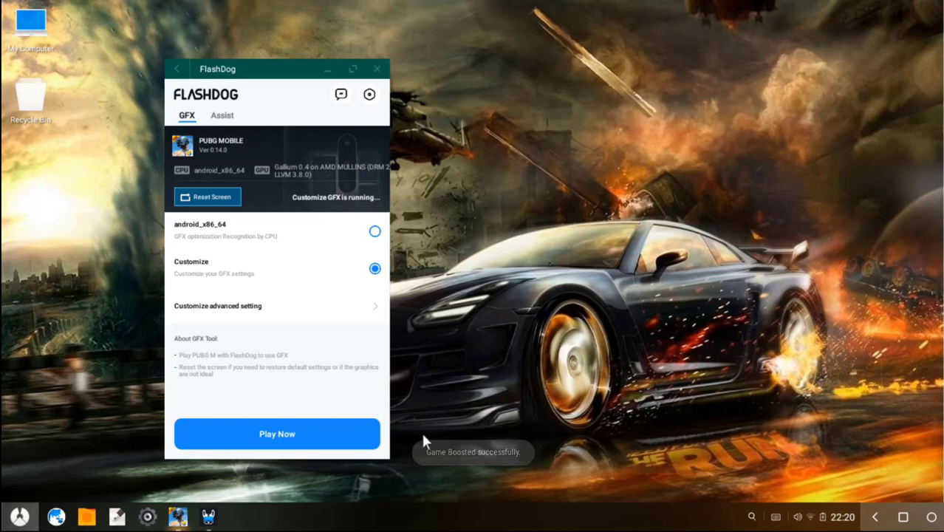
left_click(326, 70)
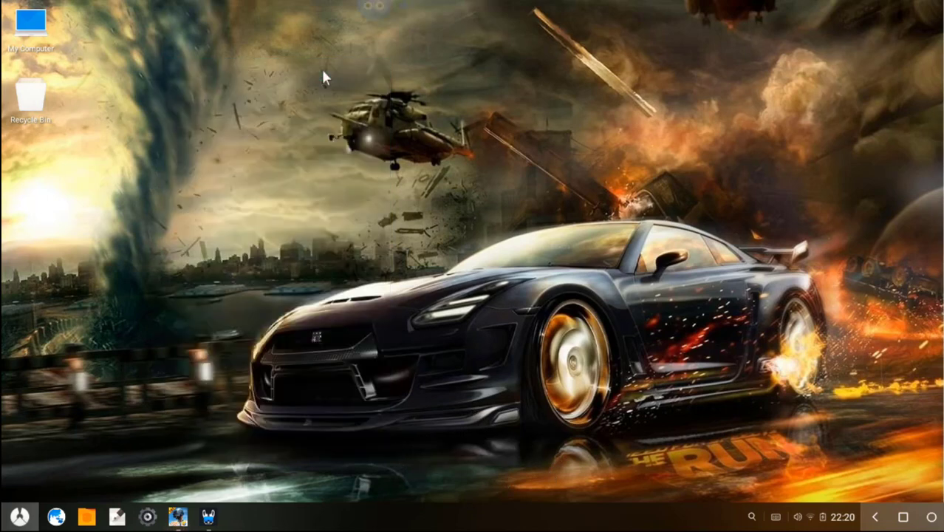
left_click(177, 516)
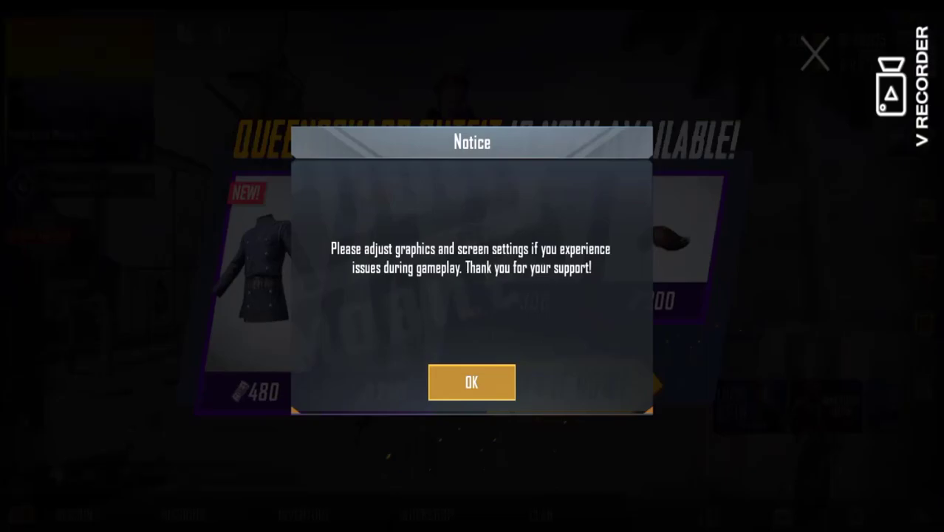
Dismiss the graphics notice and the Queensguard outfit offer, and open the game settings to view the Basic options.
left_click(472, 382)
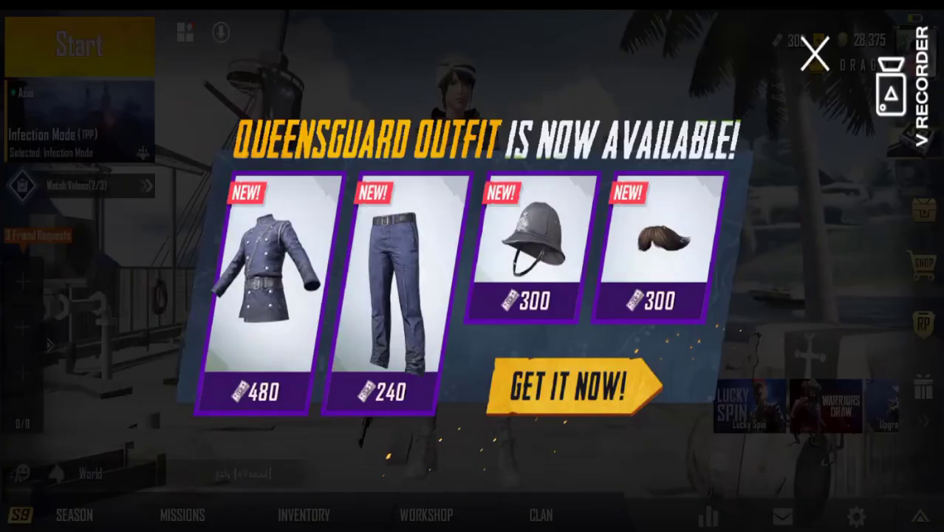
left_click(815, 54)
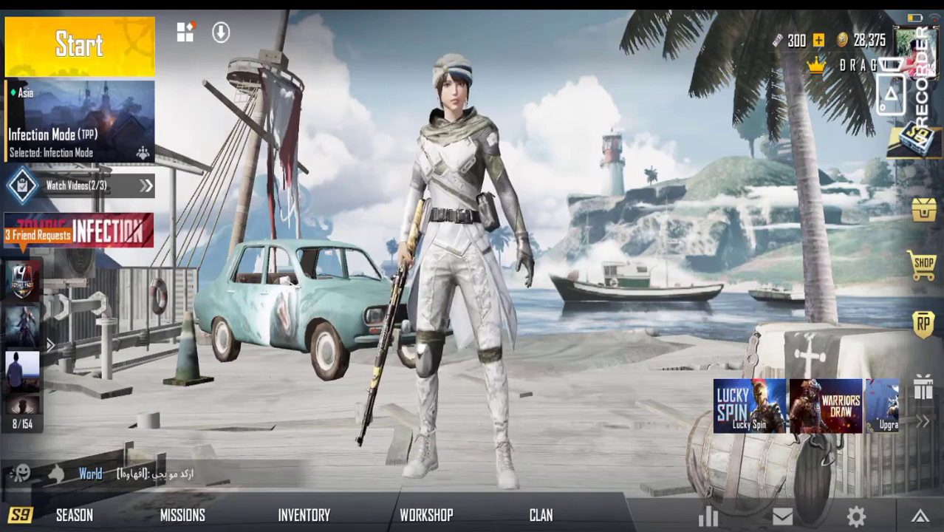
left_click(856, 515)
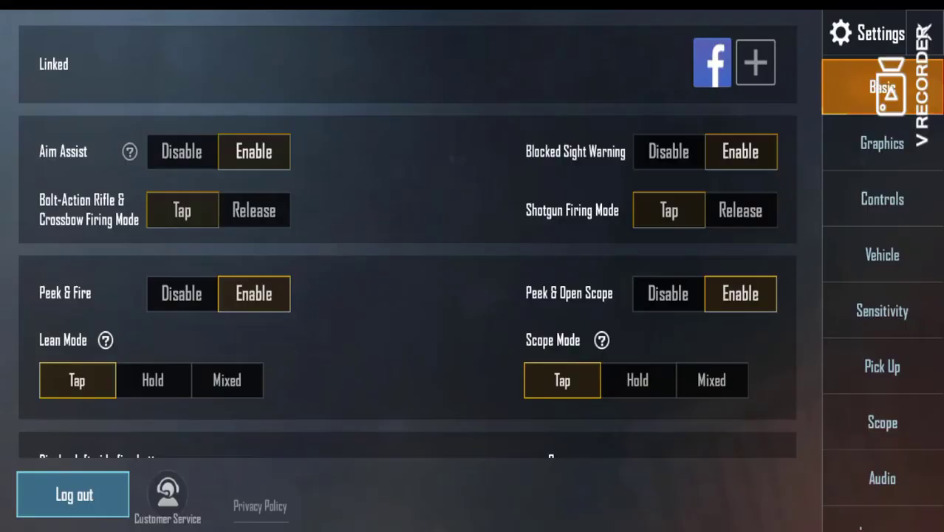
scroll(406, 295, "down", 5)
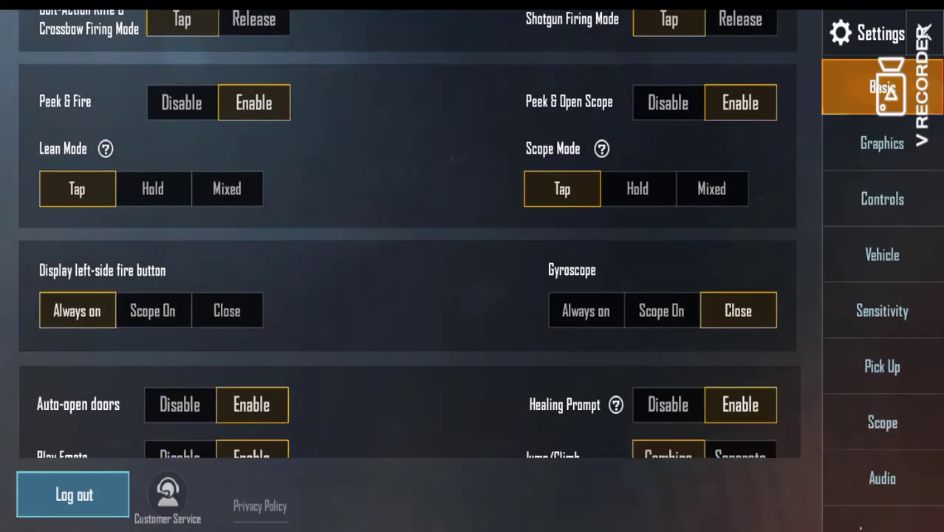
scroll(407, 295, "up", 5)
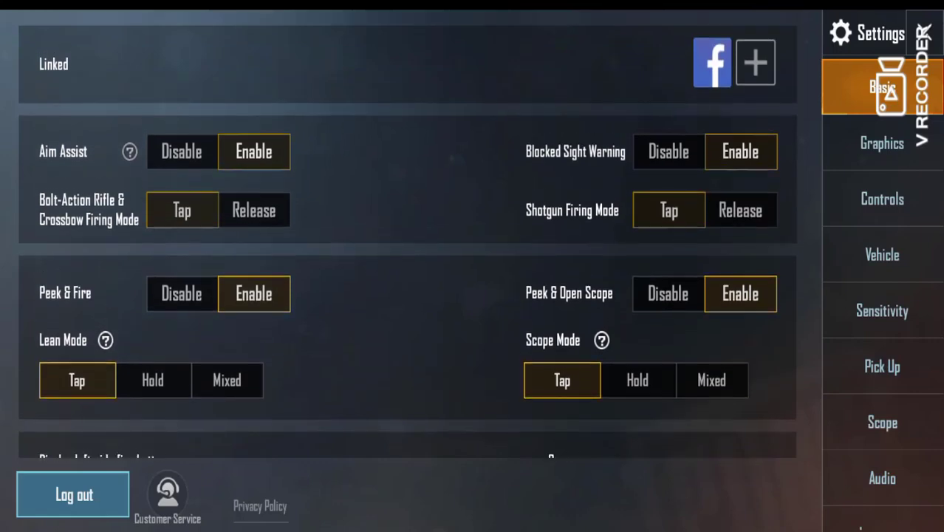
Examine the graphics quality, frame rate, style, anti-aliasing and brightness options in the Graphics settings.
left_click(882, 143)
scroll(406, 296, "down", 4)
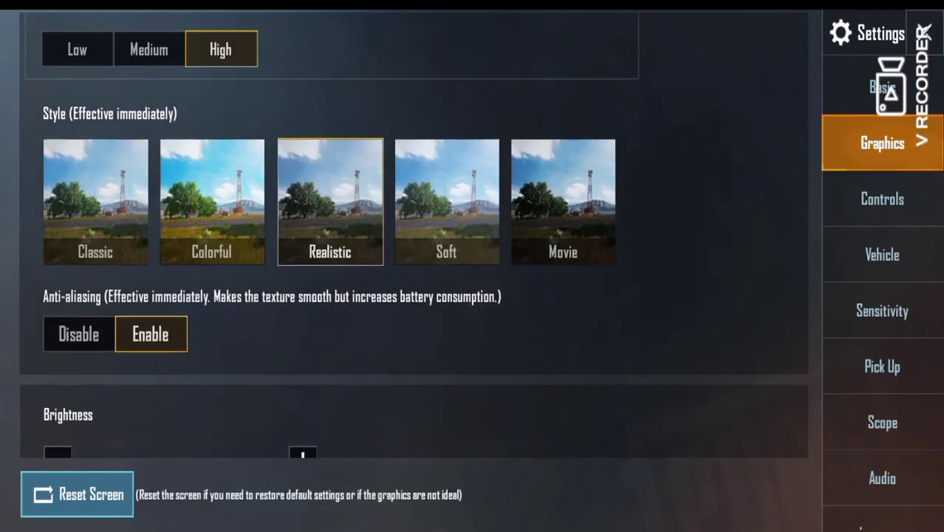
scroll(407, 295, "up", 4)
scroll(406, 296, "down", 3)
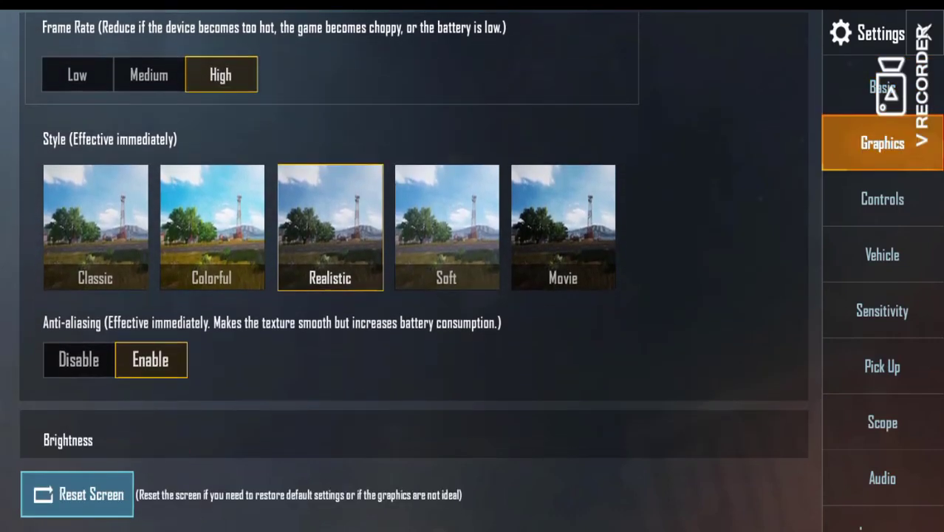
scroll(406, 296, "up", 2)
scroll(406, 295, "down", 2)
scroll(407, 296, "up", 3)
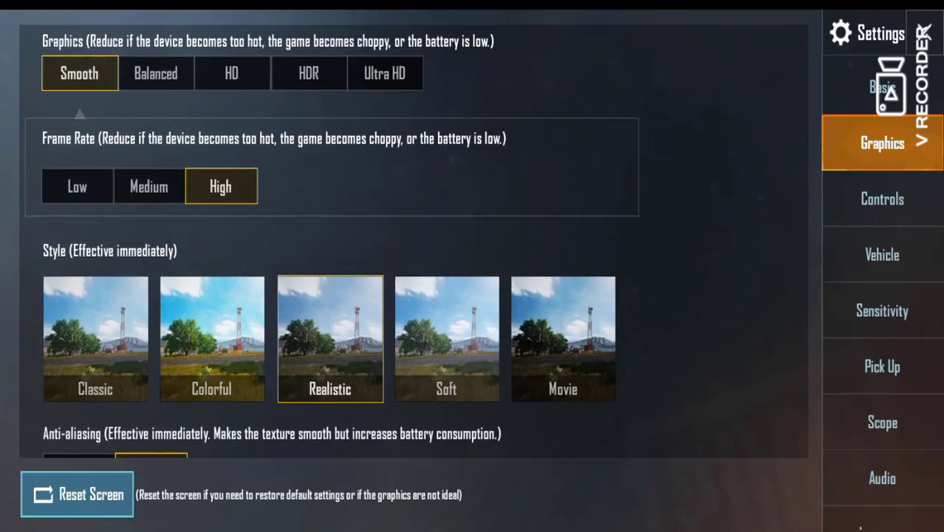
scroll(407, 296, "down", 2)
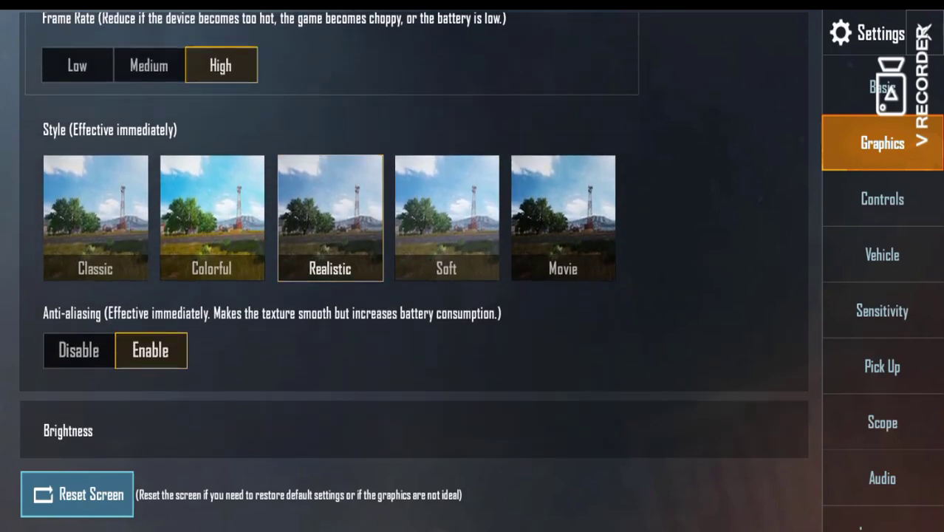
scroll(406, 296, "down", 5)
Set the graphics style to Colorful, apply the new settings, and acknowledge the notice.
scroll(407, 295, "up", 4)
left_click(212, 244)
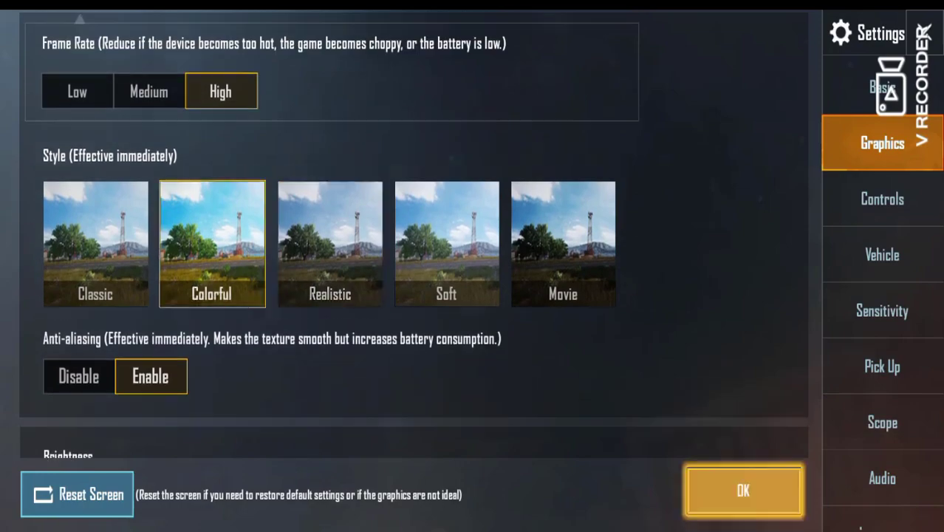
scroll(406, 295, "down", 3)
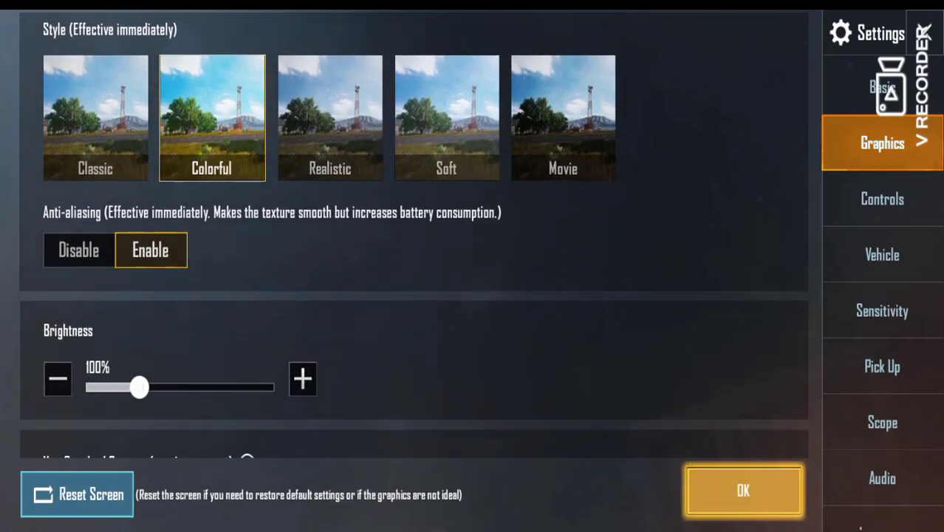
left_click(743, 491)
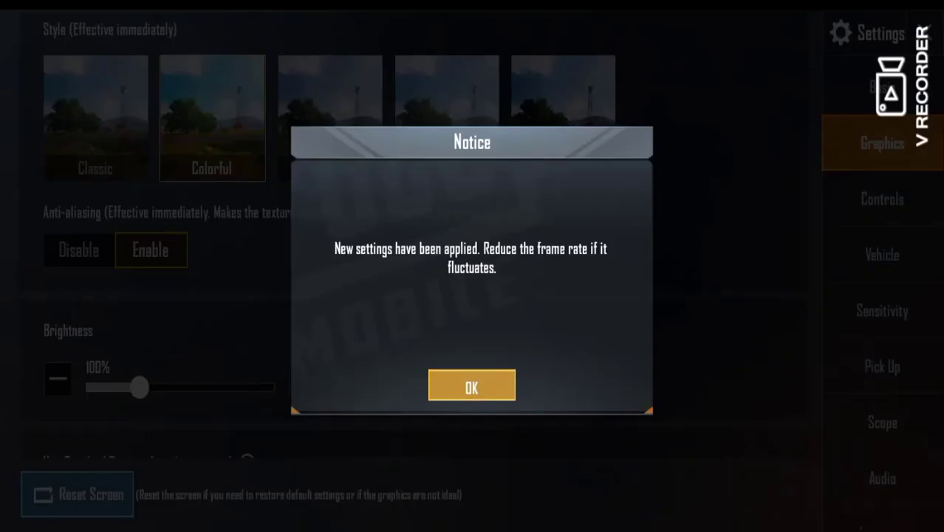
left_click(471, 387)
scroll(406, 296, "down", 3)
scroll(406, 296, "up", 6)
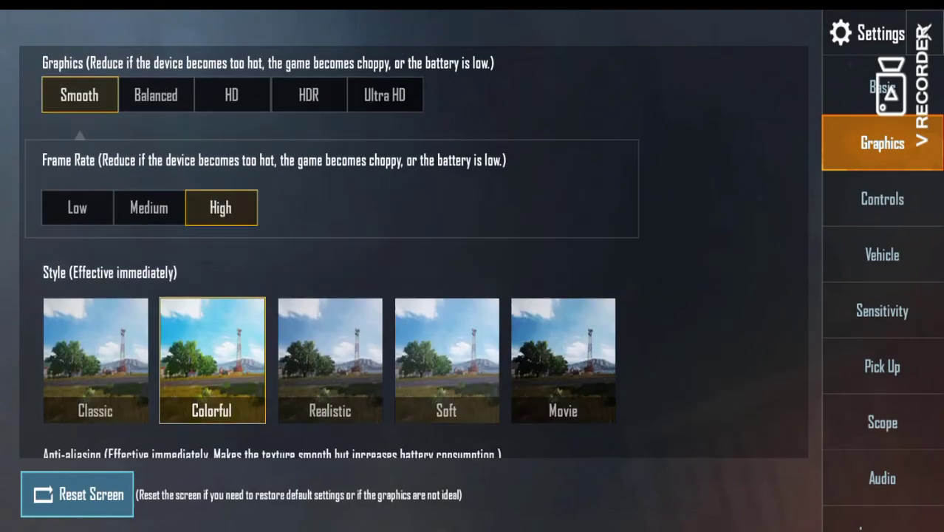